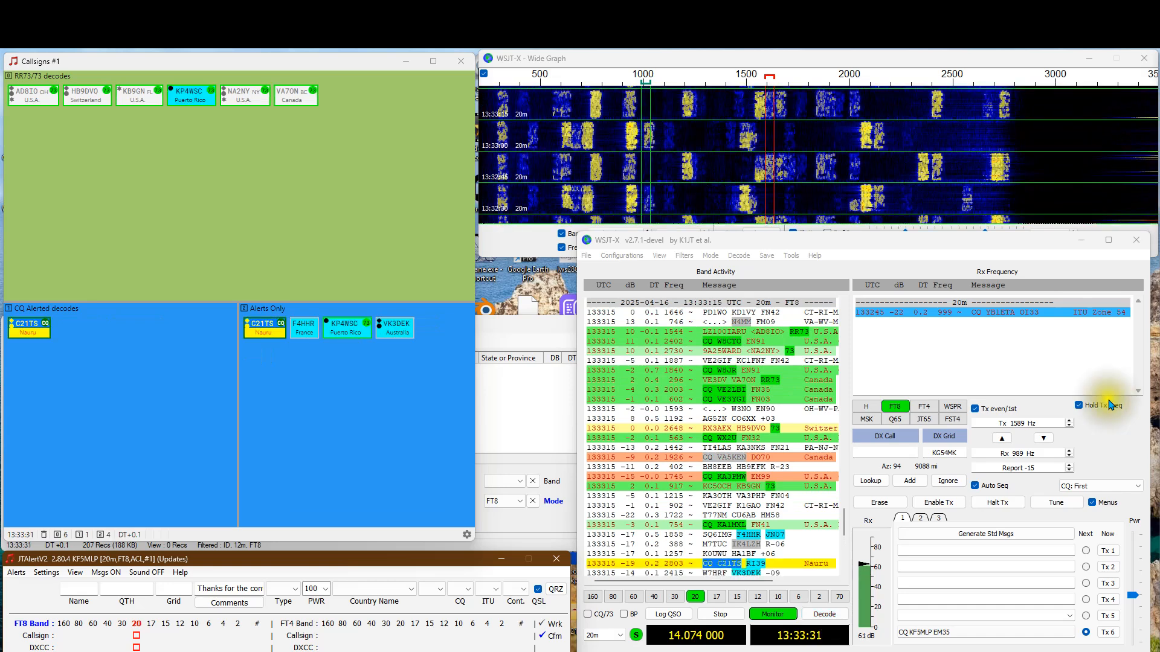
Step: Open the WSJT-X settings, review the General station and behavior options, and bring up the Radio configuration for the Icom IC-7610
click(586, 256)
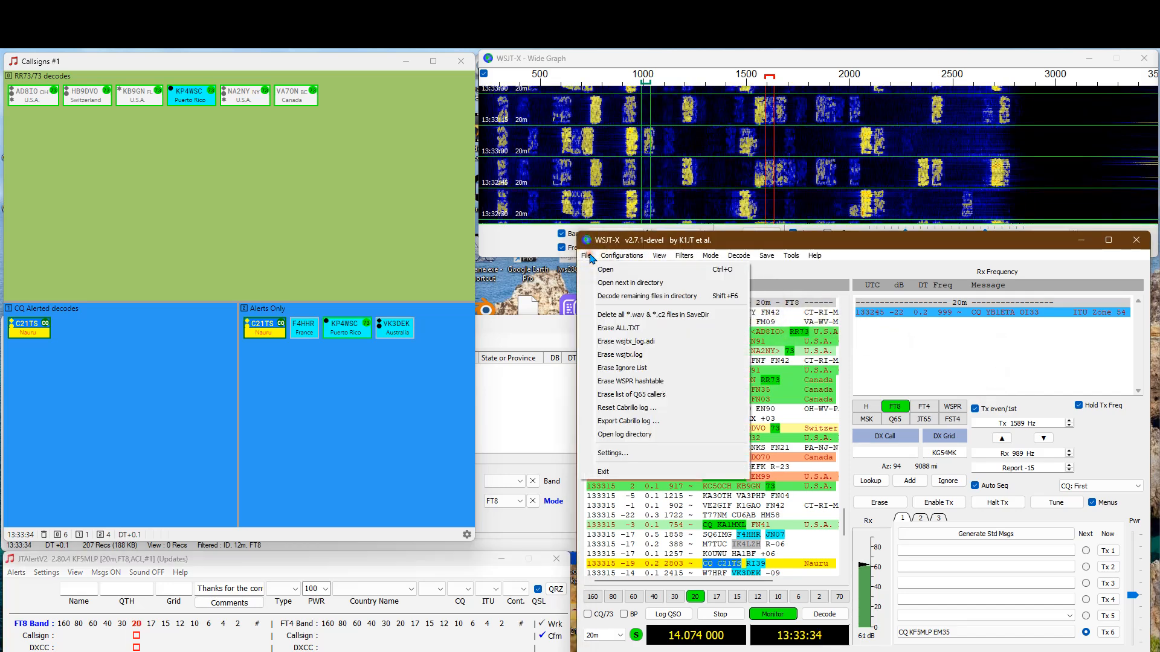
click(611, 453)
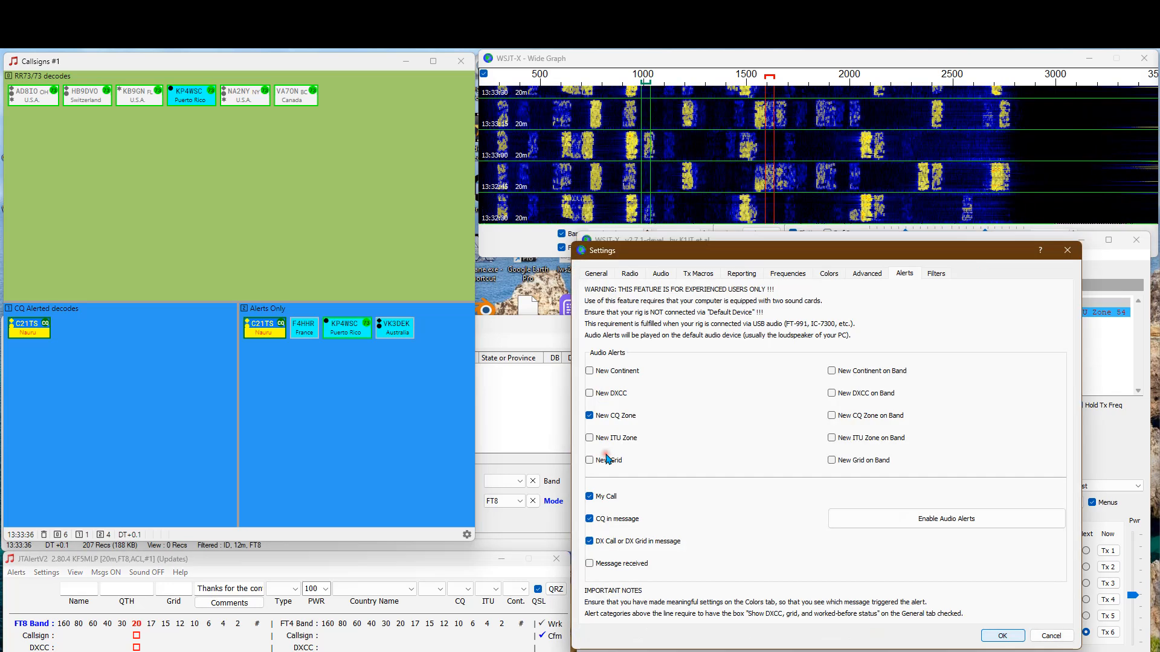
click(594, 276)
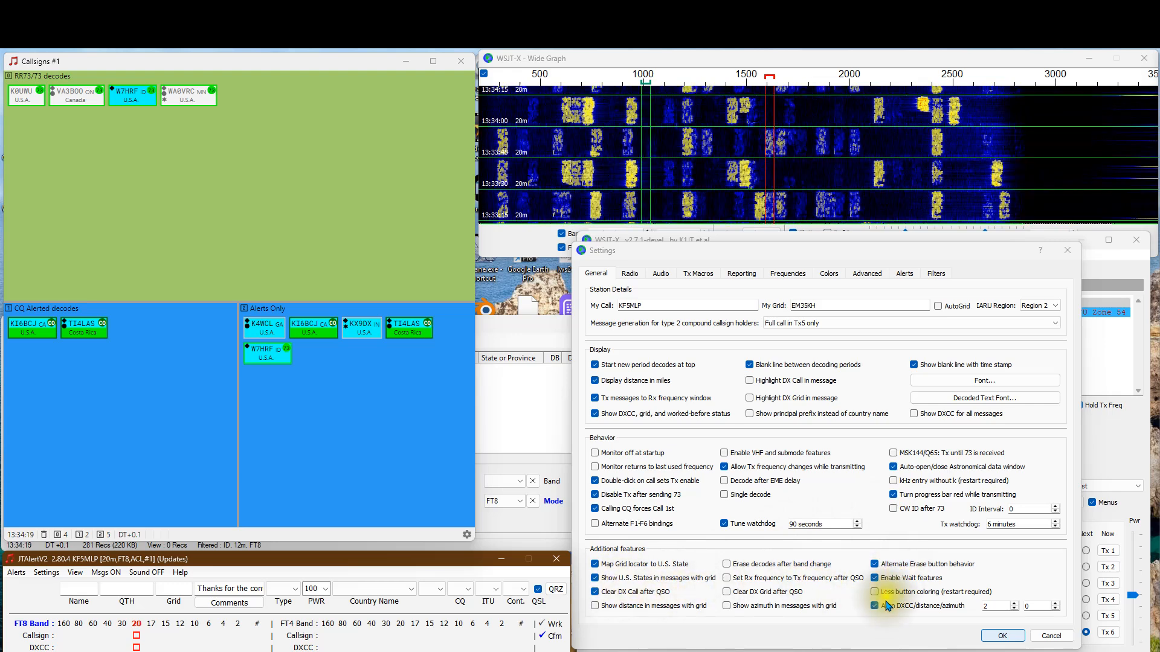
click(629, 274)
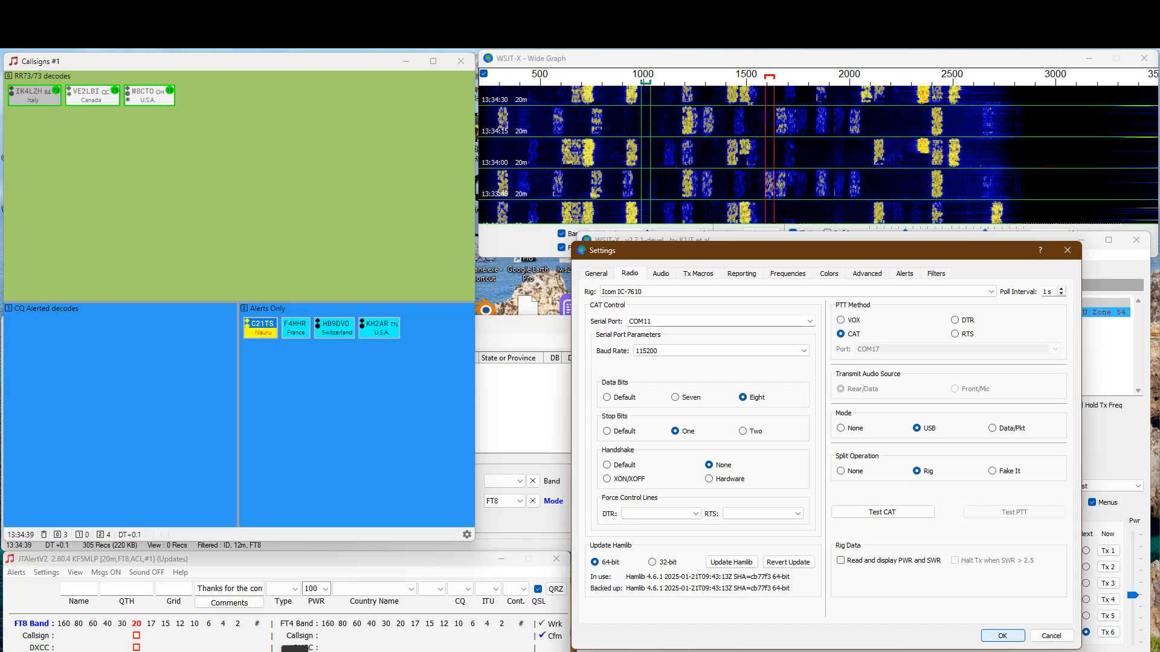
Step: Open Windows Device Manager, list the devices under Ports (COM & LPT), and place the window over the WSJT-X settings
key(super+x)
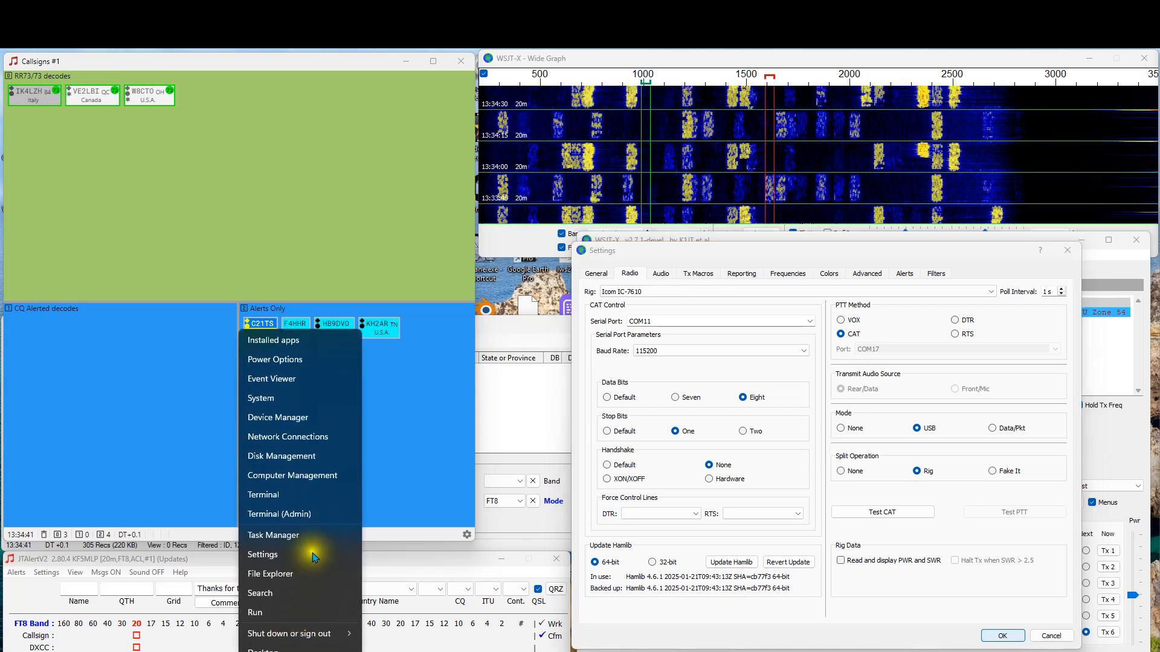
click(280, 417)
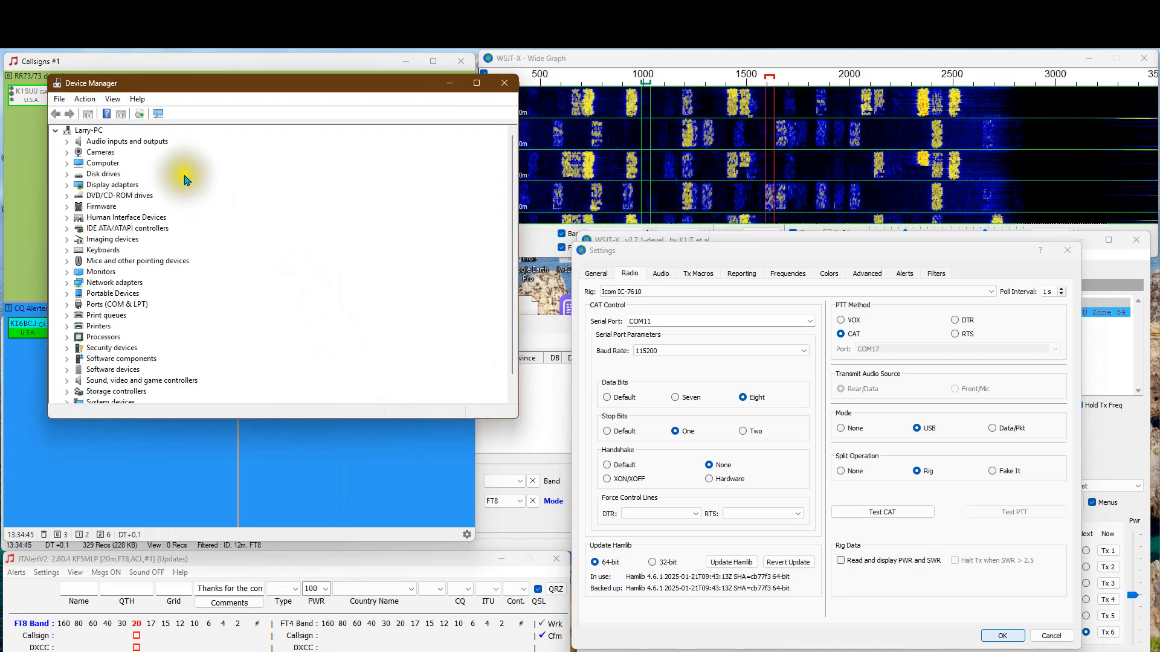
click(43, 310)
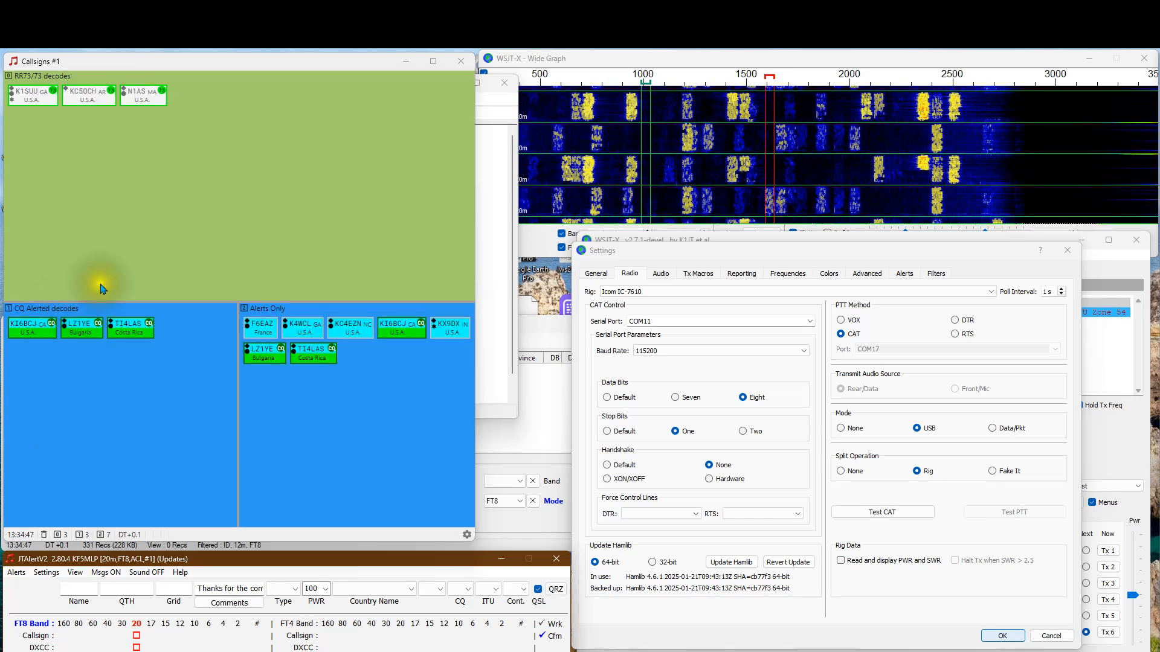
click(508, 290)
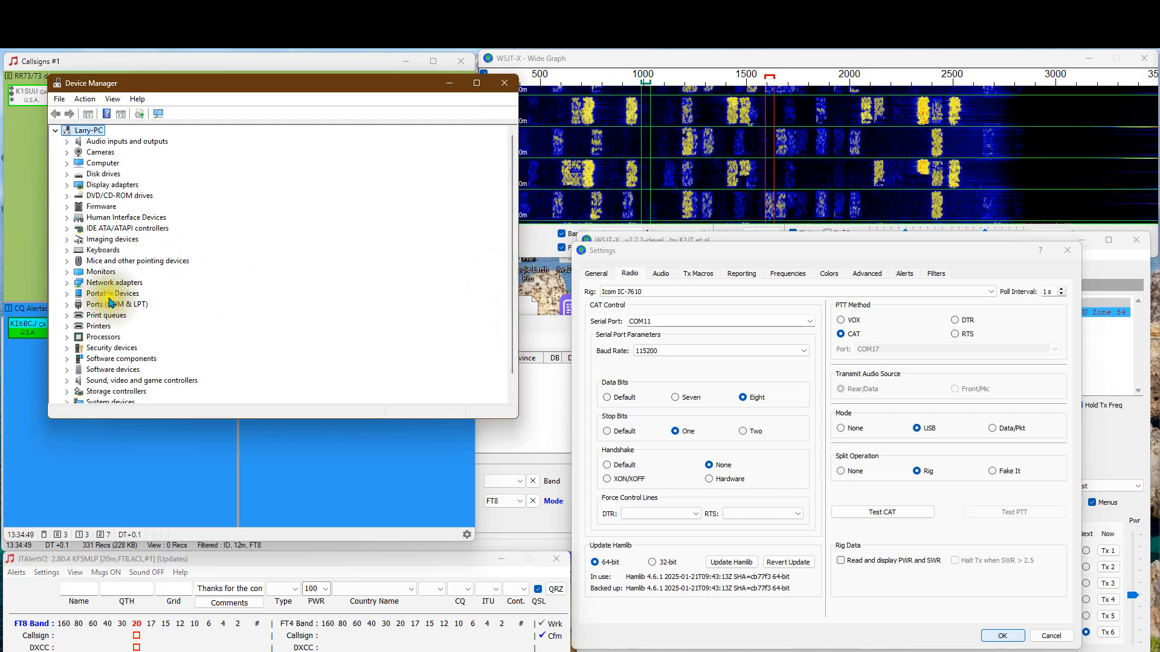
click(66, 304)
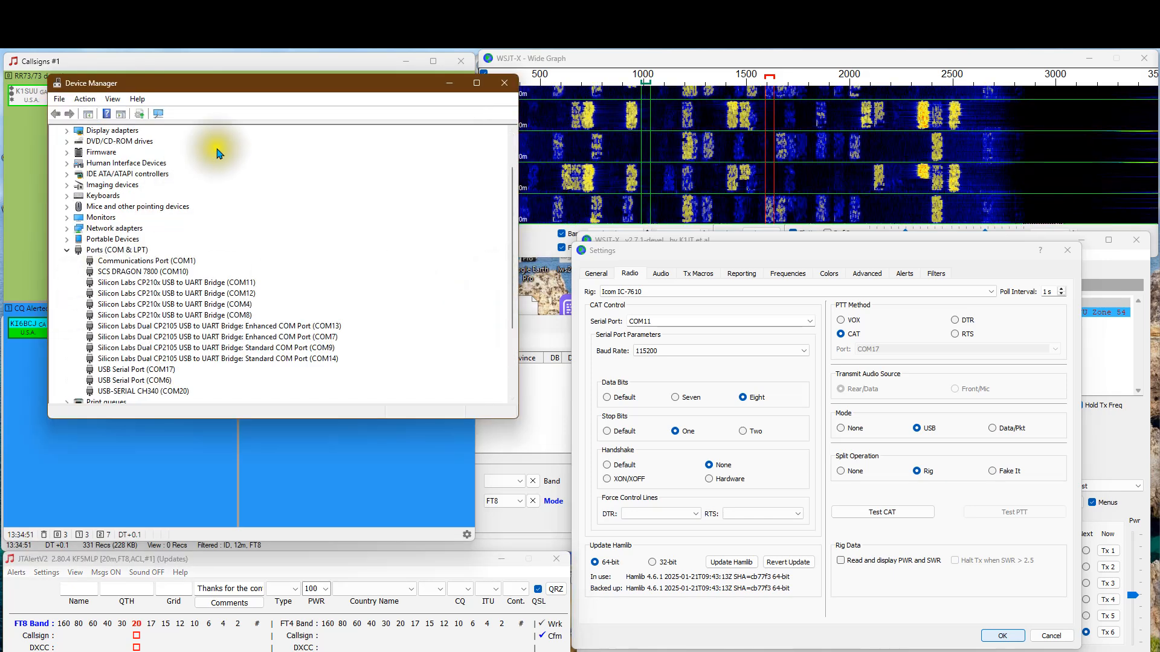
drag(222, 82, 702, 128)
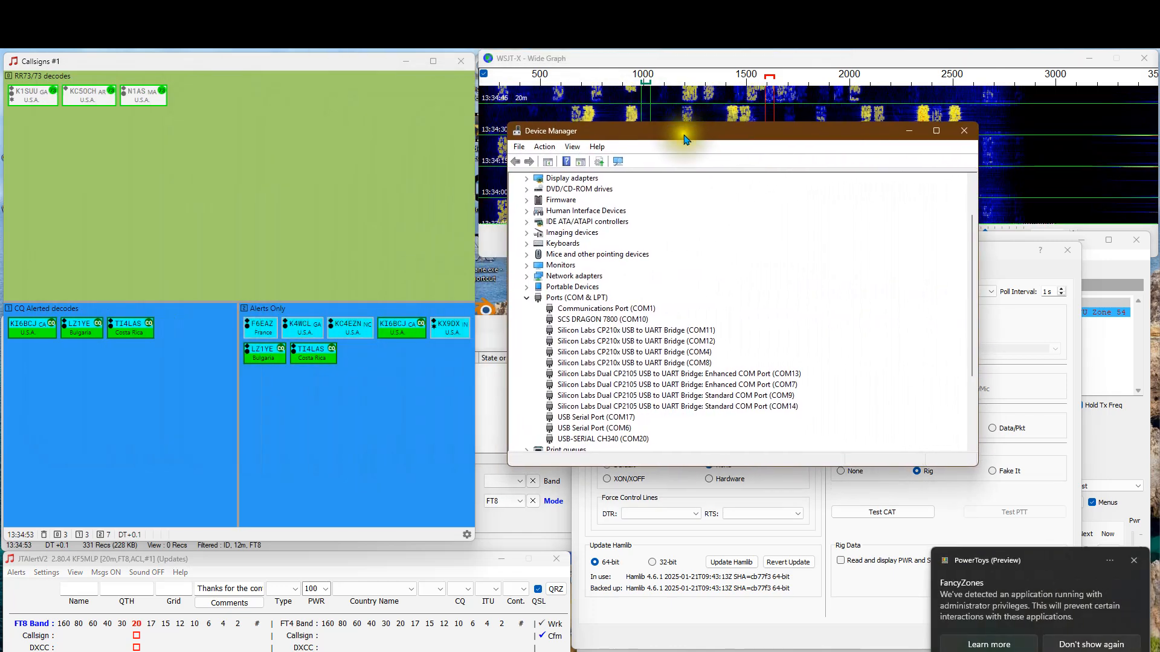
click(1134, 561)
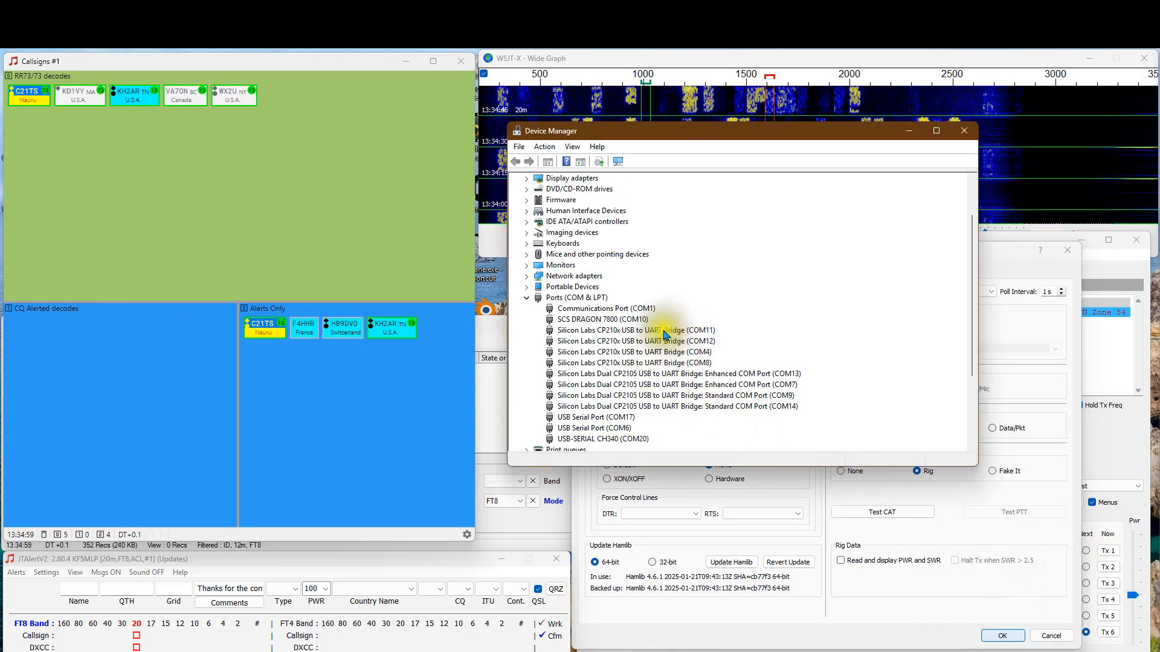
Step: Check the port settings of the Silicon Labs CP210x USB to UART Bridge on COM11 and close Device Manager
click(593, 331)
double_click(592, 331)
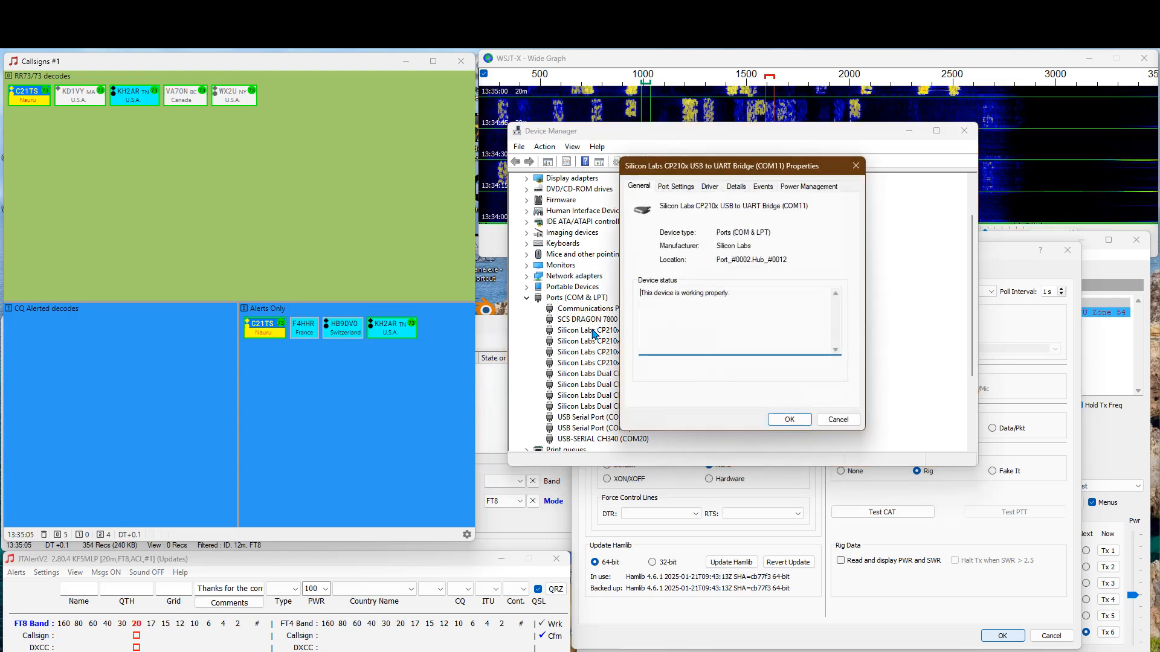
click(677, 186)
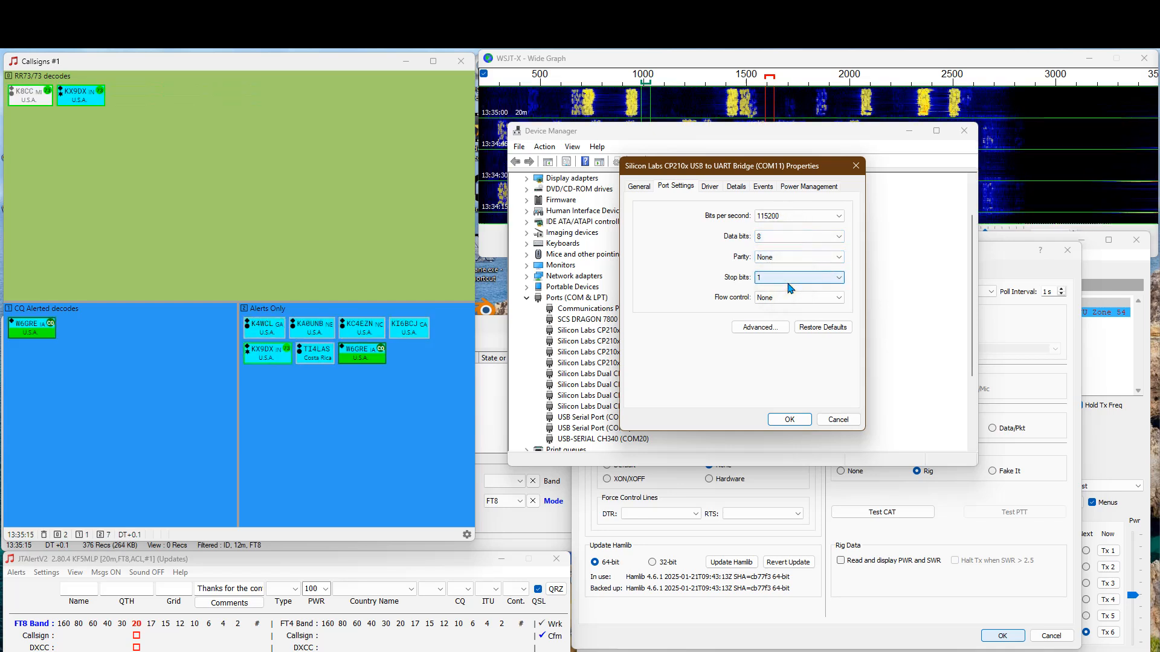
click(785, 418)
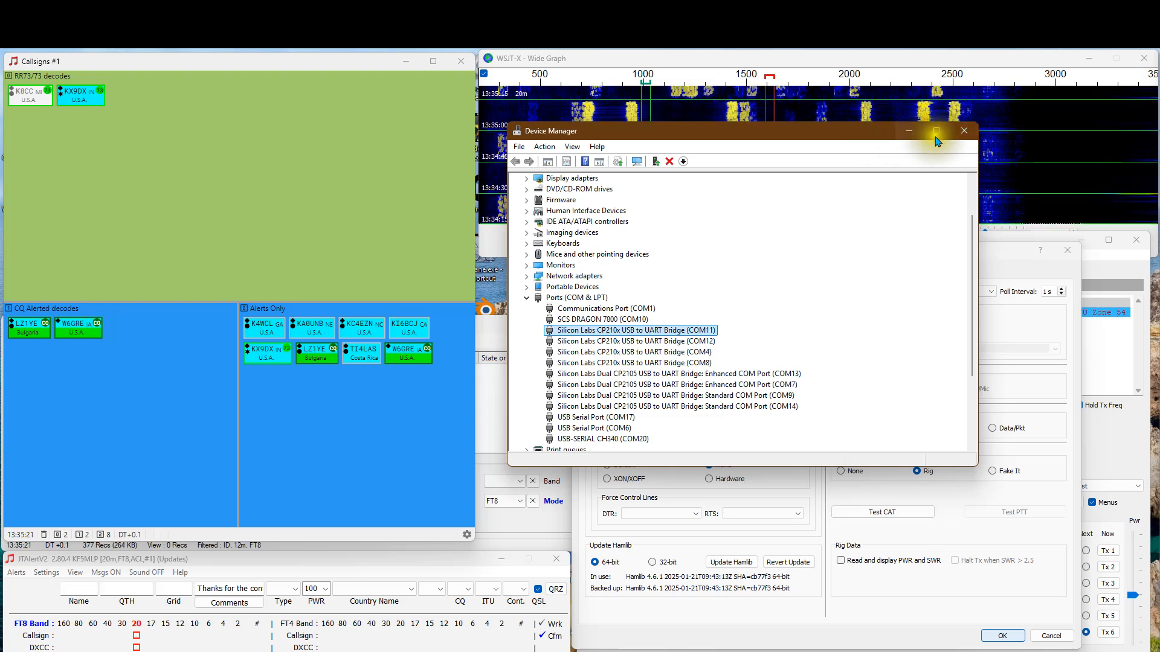
click(963, 132)
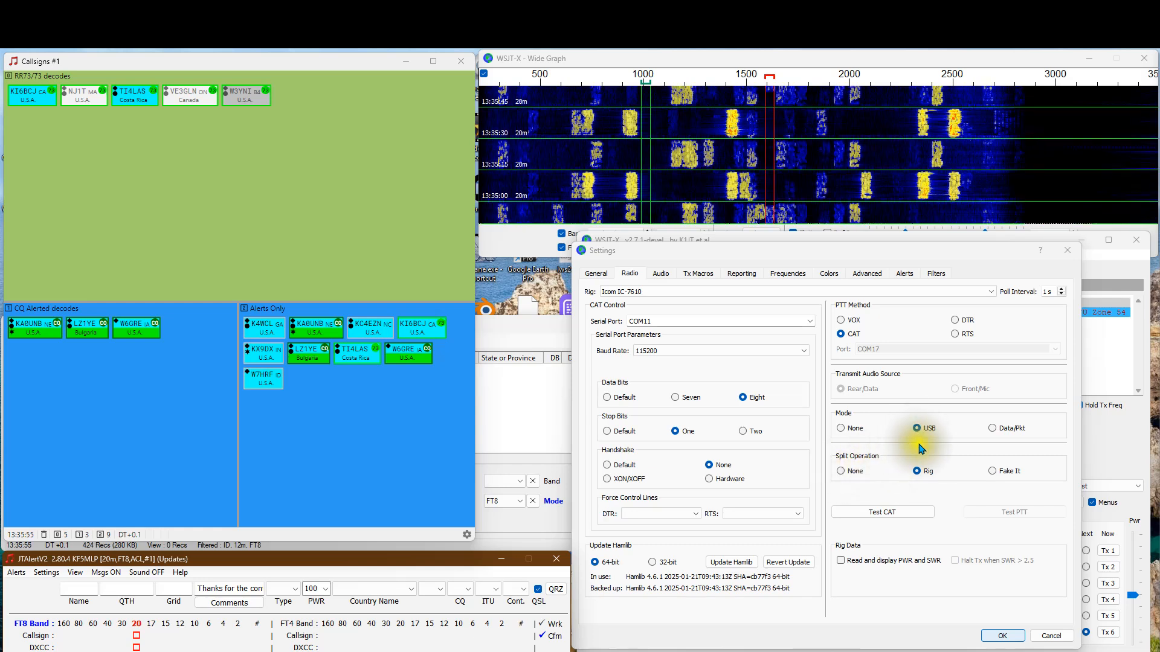
Step: Test the rig's CAT control, switch the PTT test on and off, and display the Audio settings
click(900, 512)
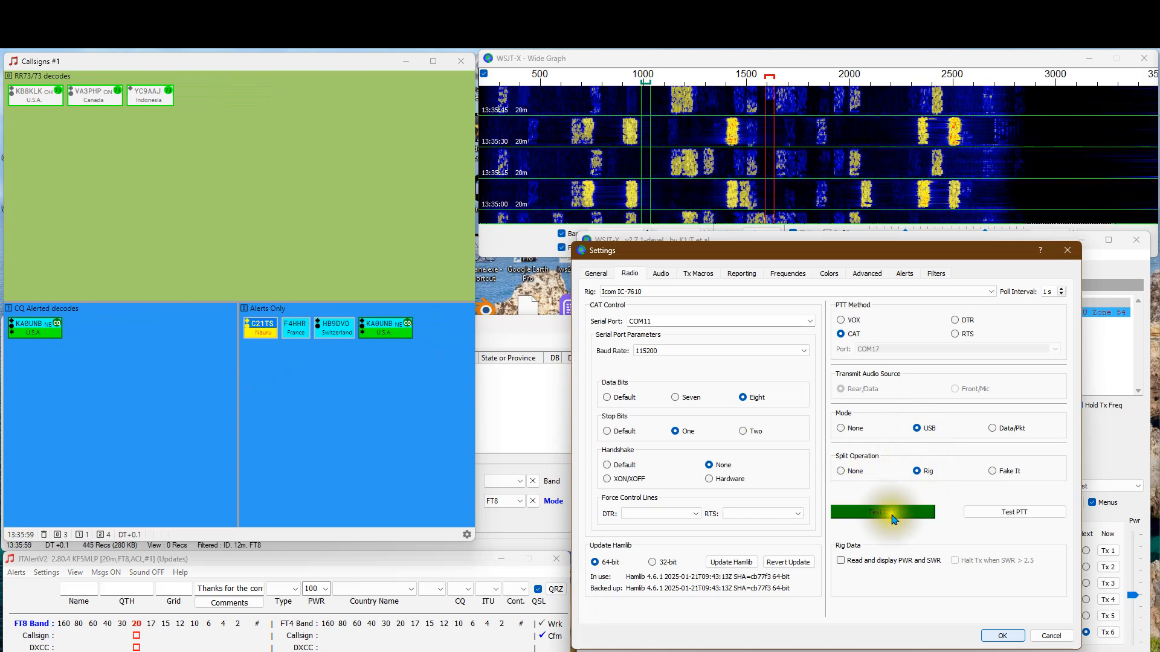
click(1004, 514)
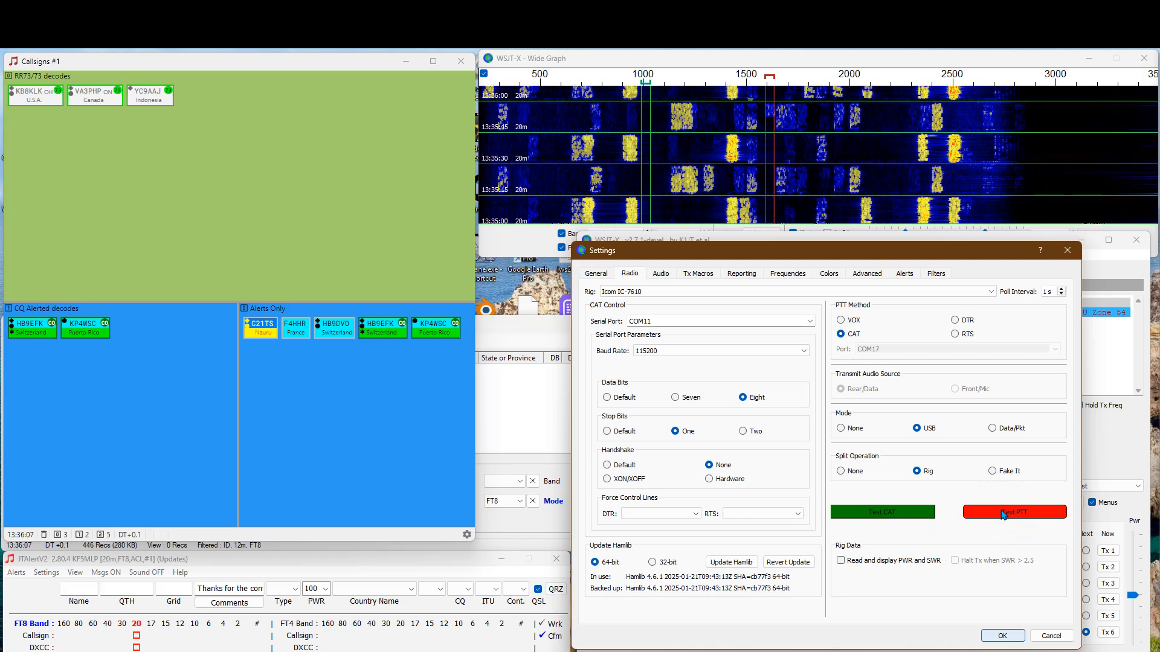
click(1003, 514)
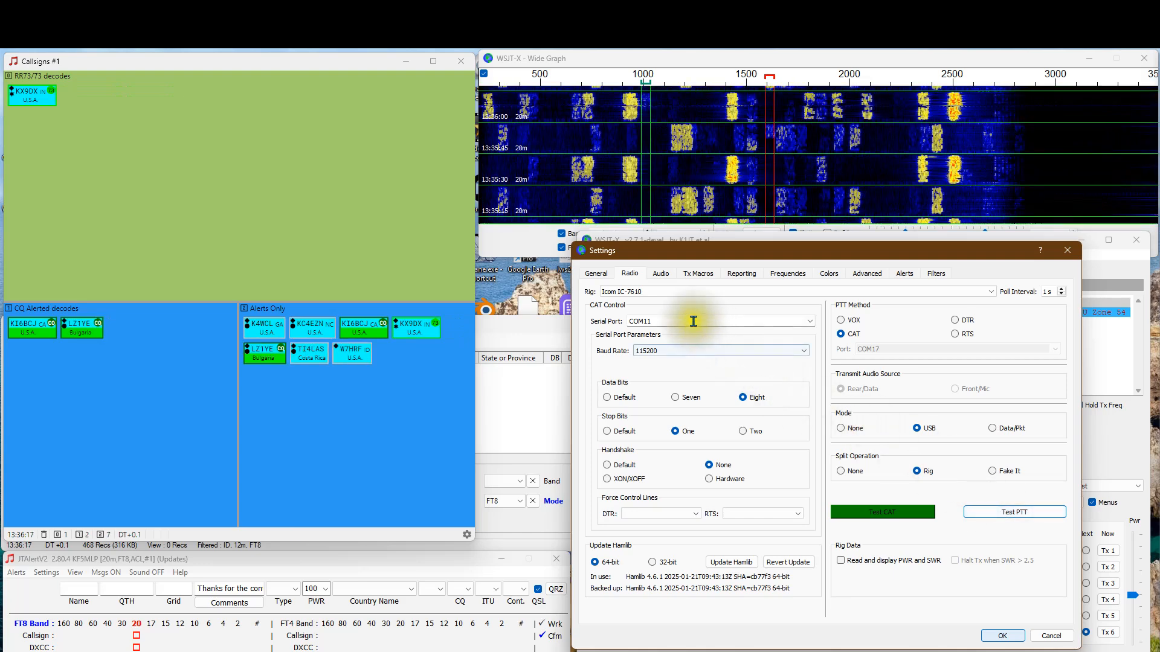
click(661, 275)
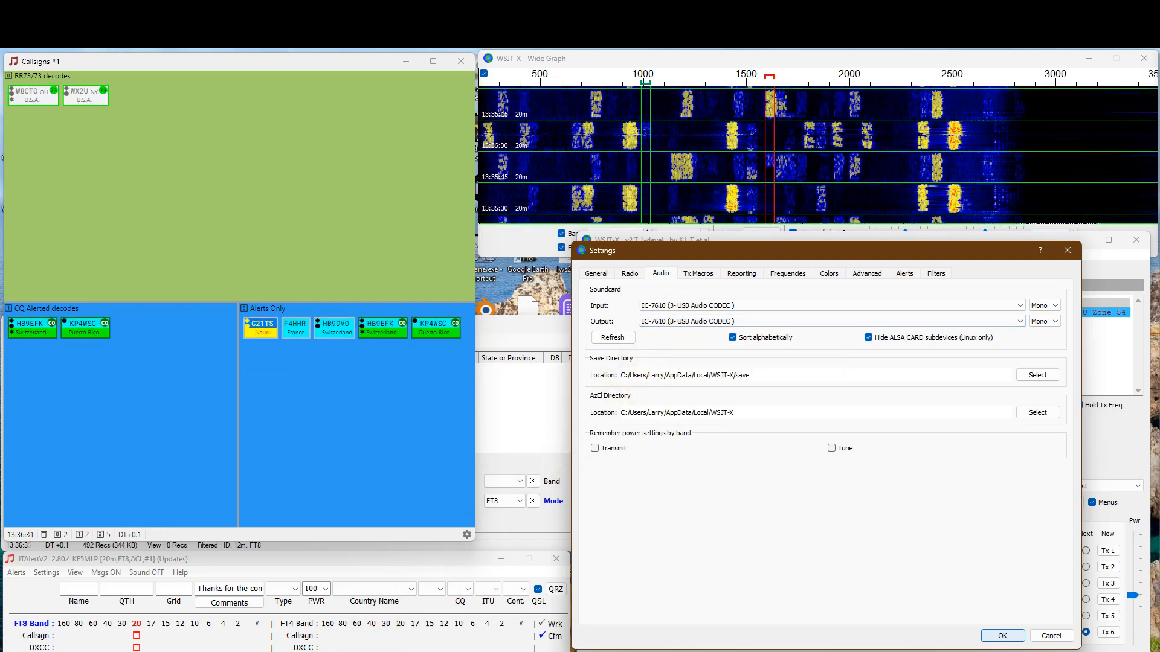
key(super+x)
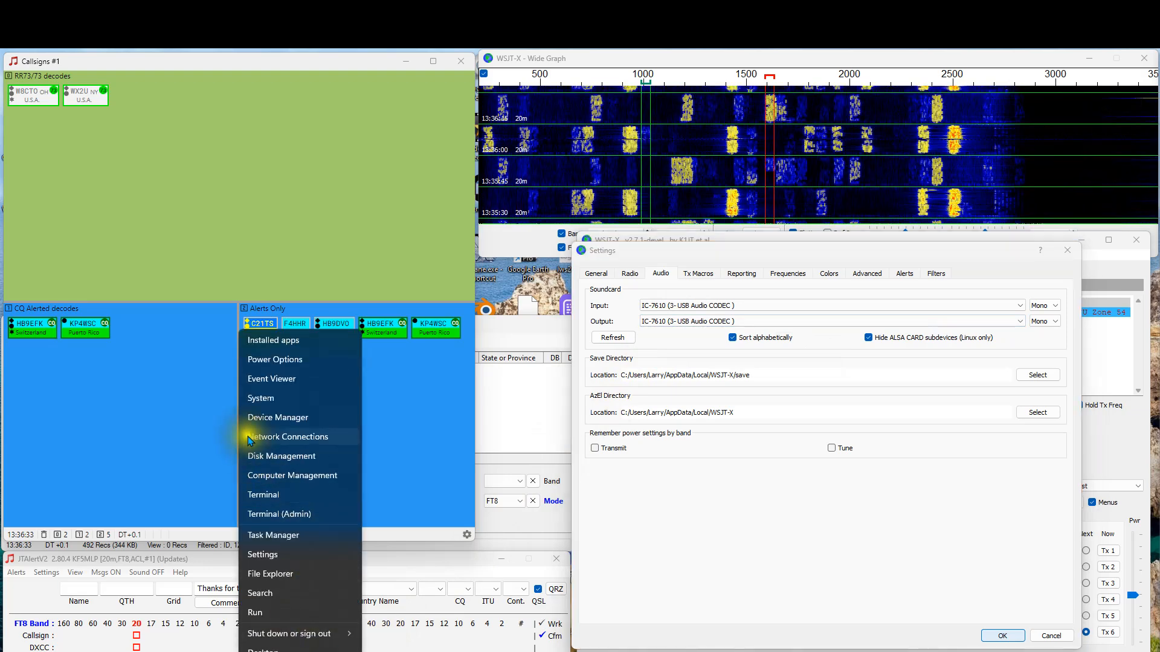
click(267, 421)
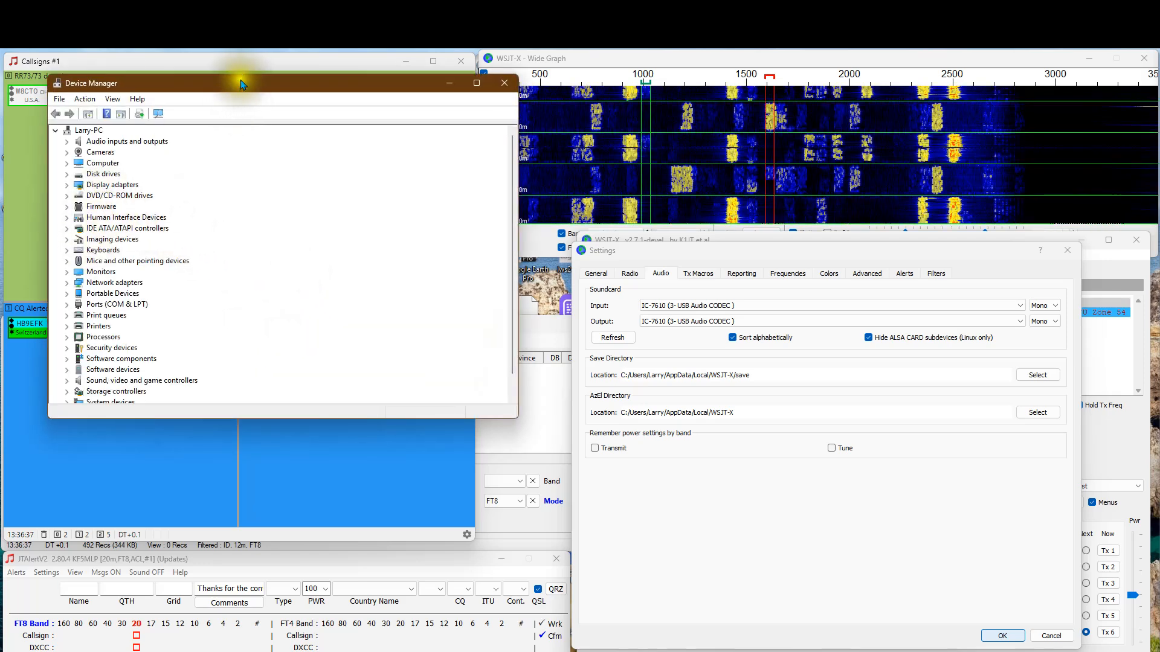
drag(290, 84, 772, 133)
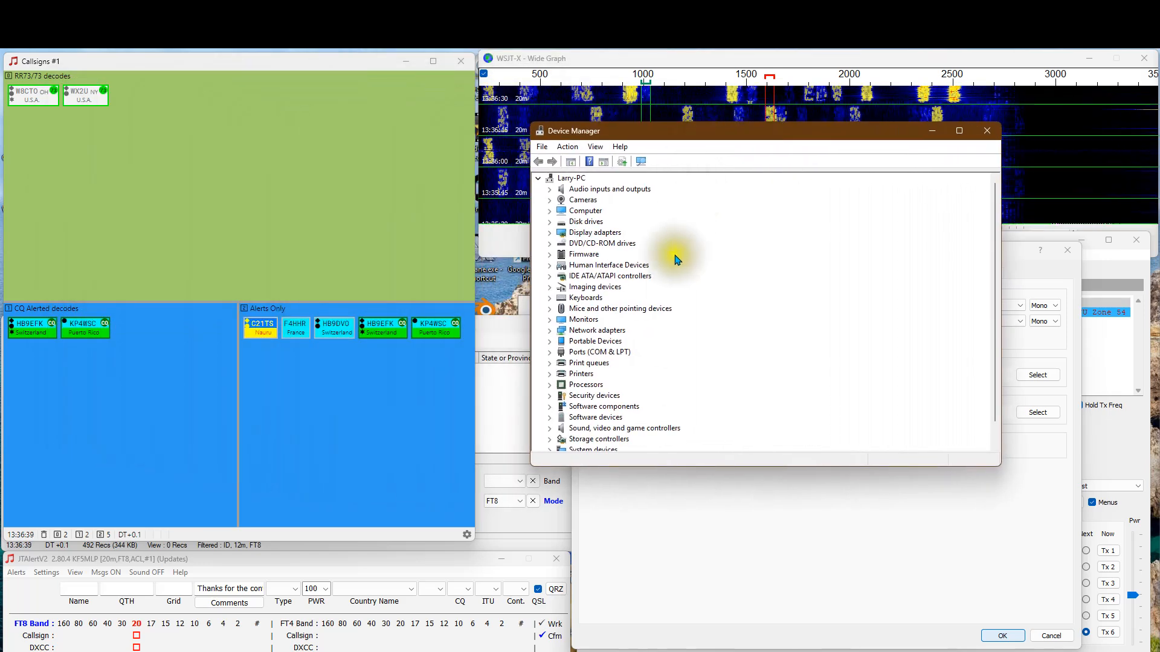
click(550, 353)
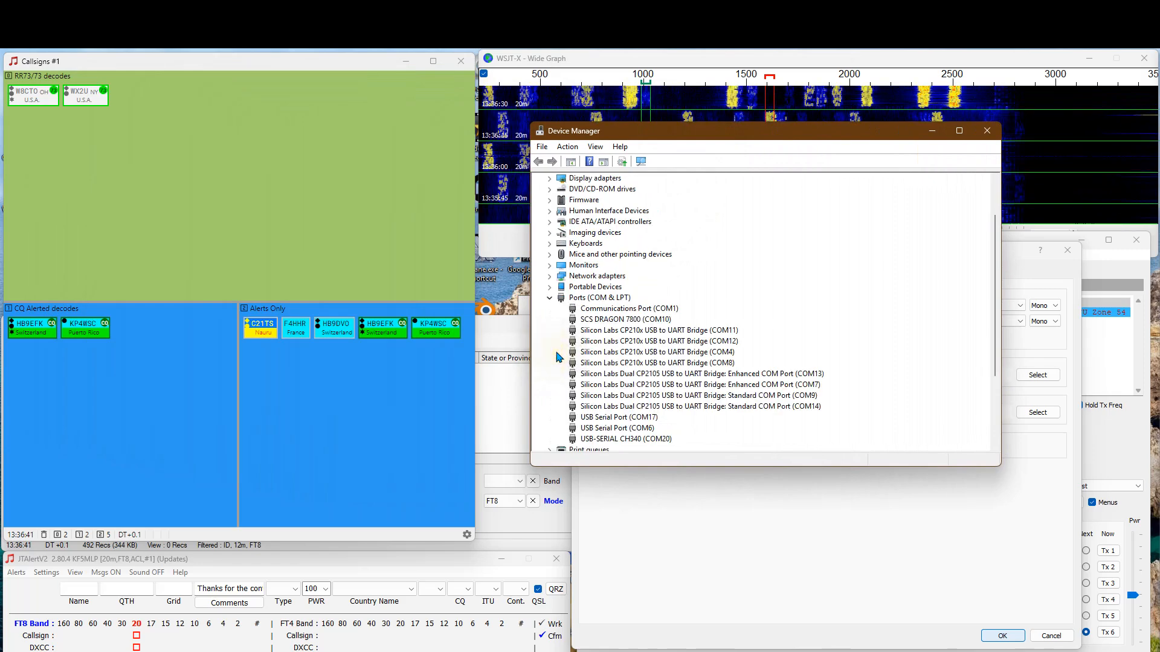
click(550, 299)
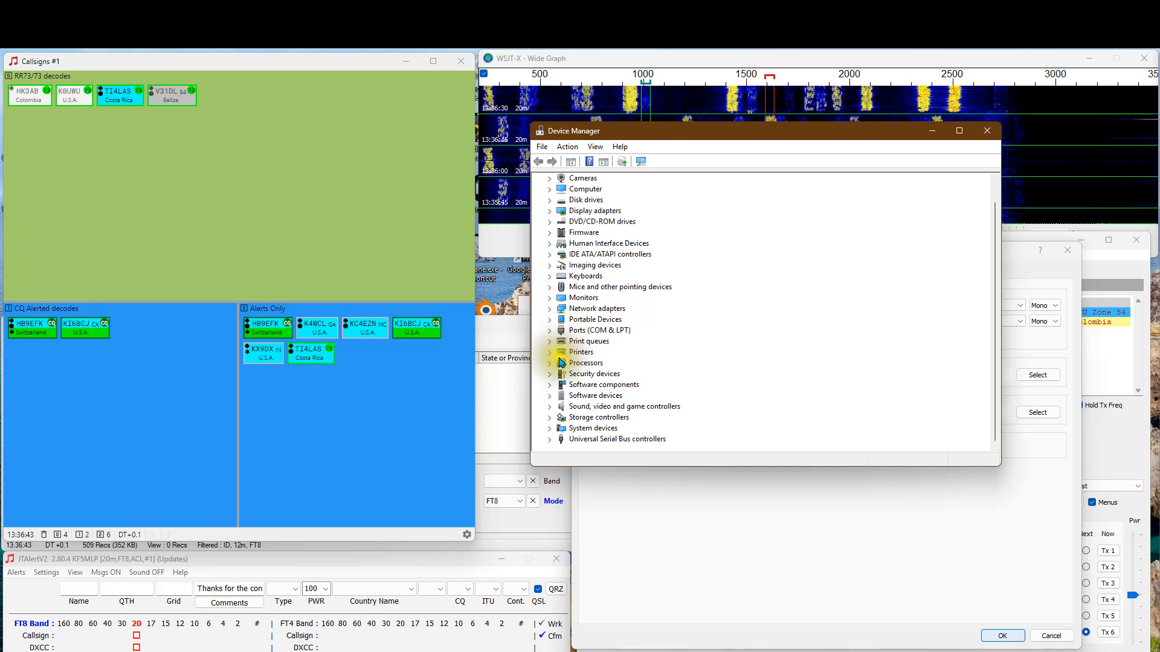
click(987, 138)
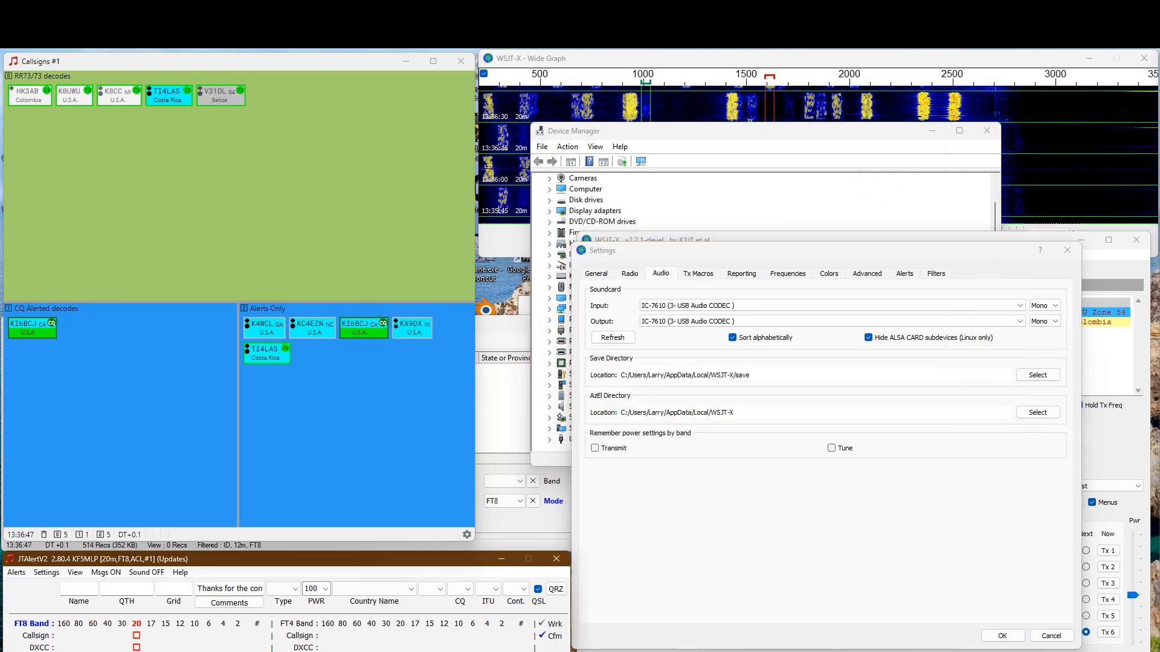
Step: Open the Windows Sound settings and look through the output and input devices down to the advanced options
right_click(1085, 651)
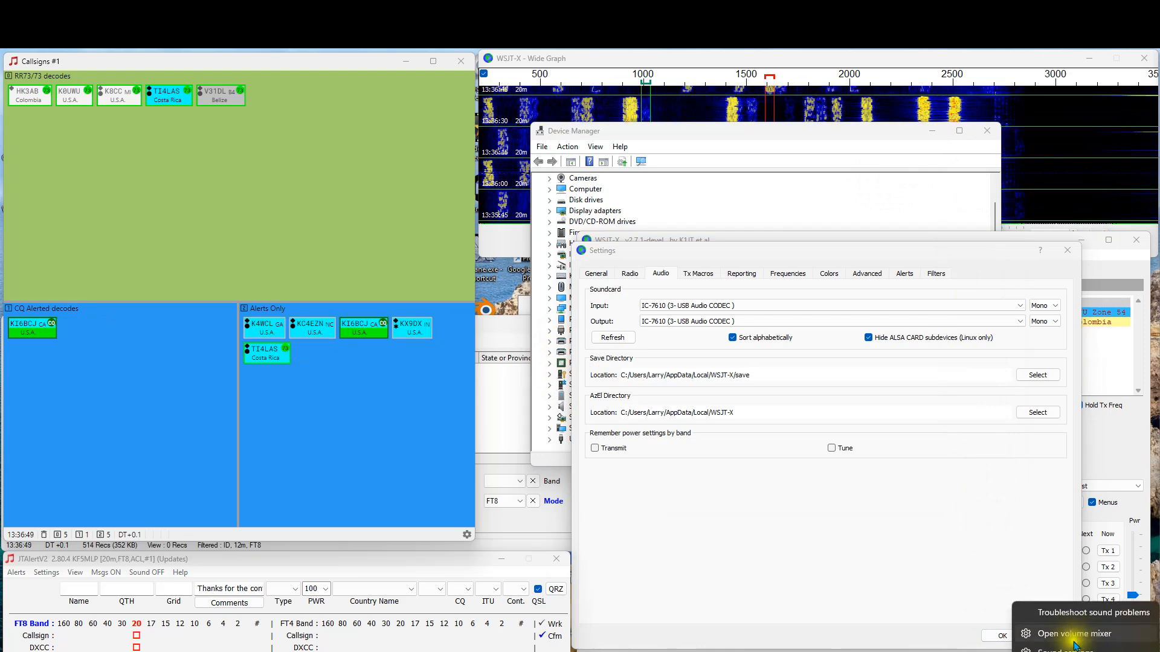
click(1067, 651)
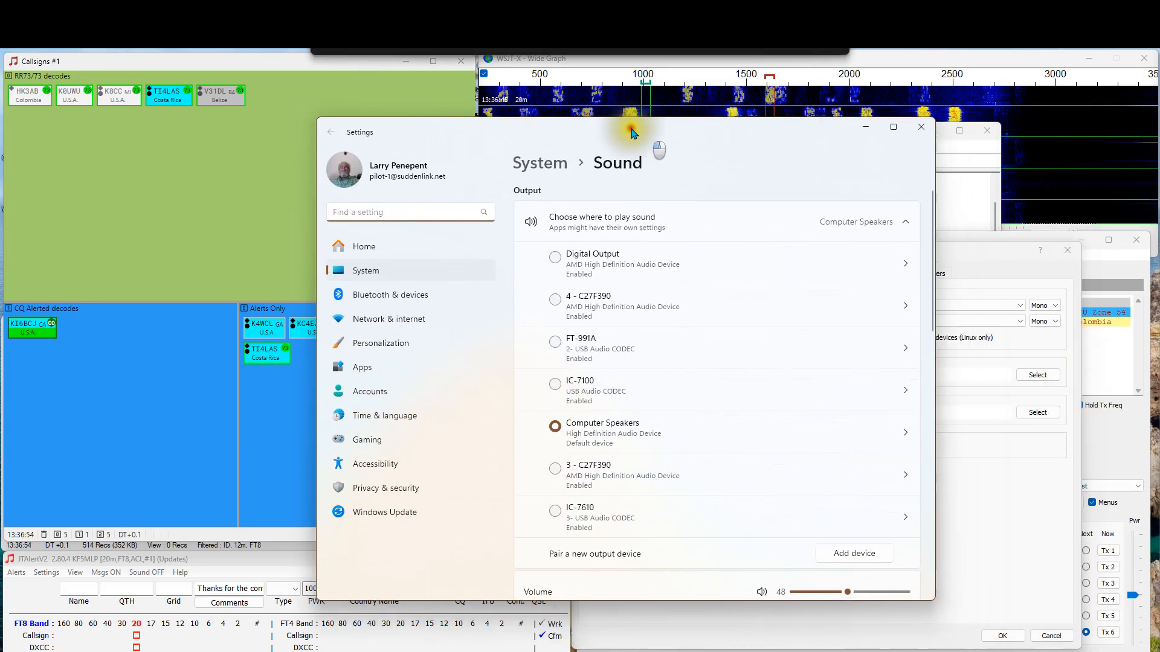
drag(628, 125, 714, 132)
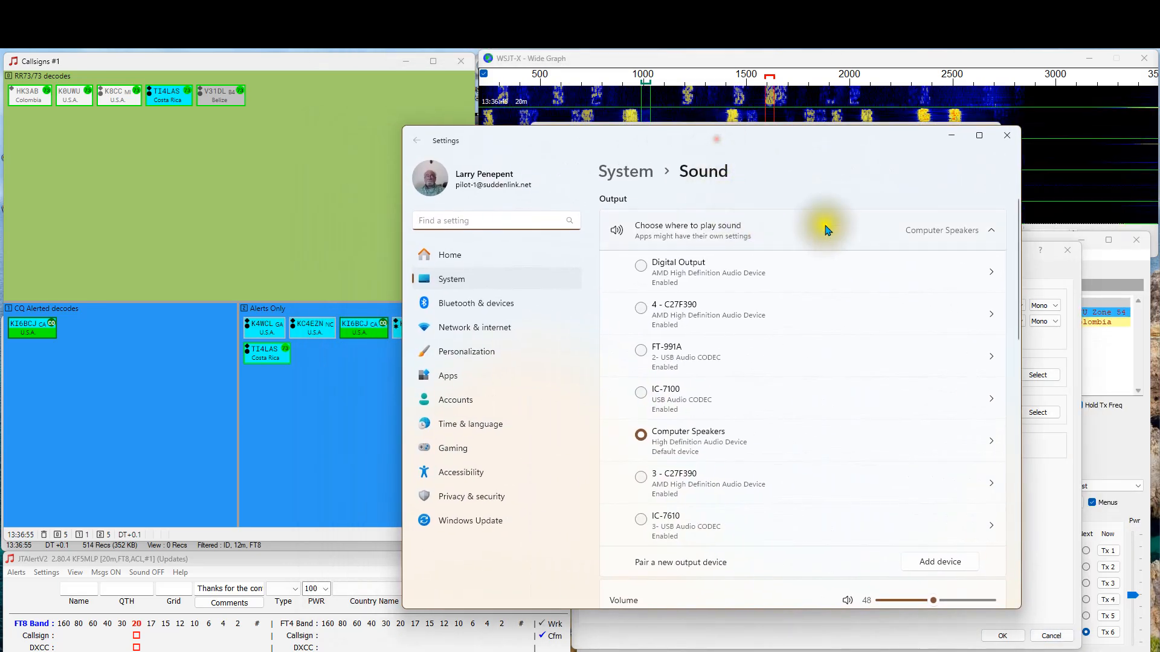
scroll(764, 407, down, 5)
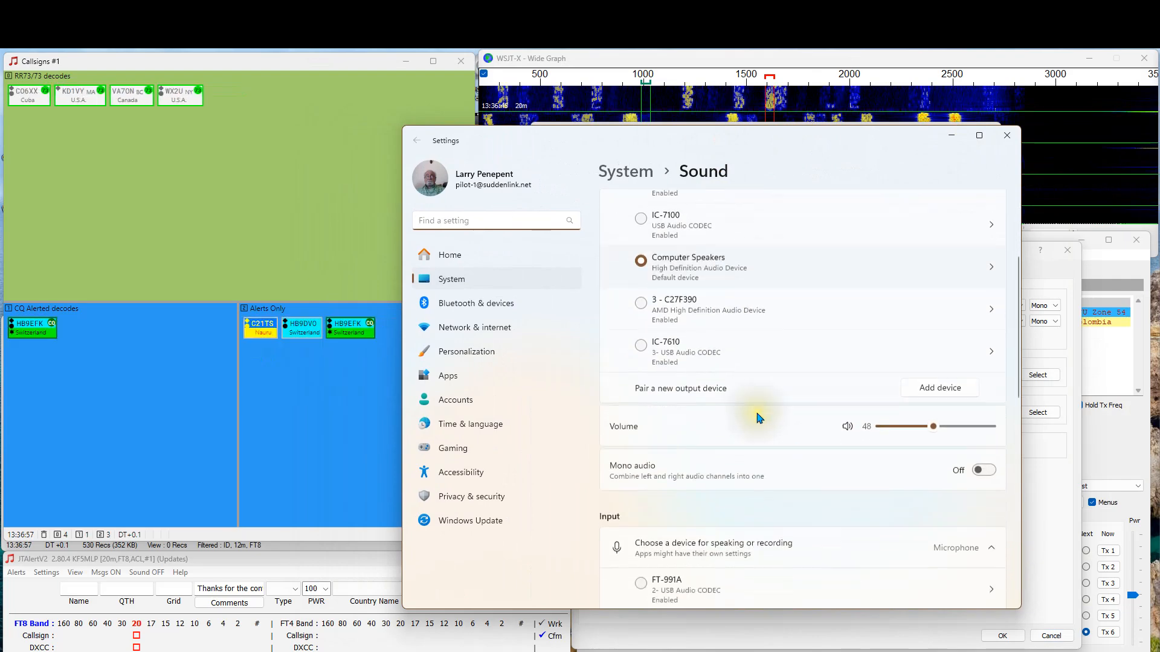
scroll(759, 418, down, 6)
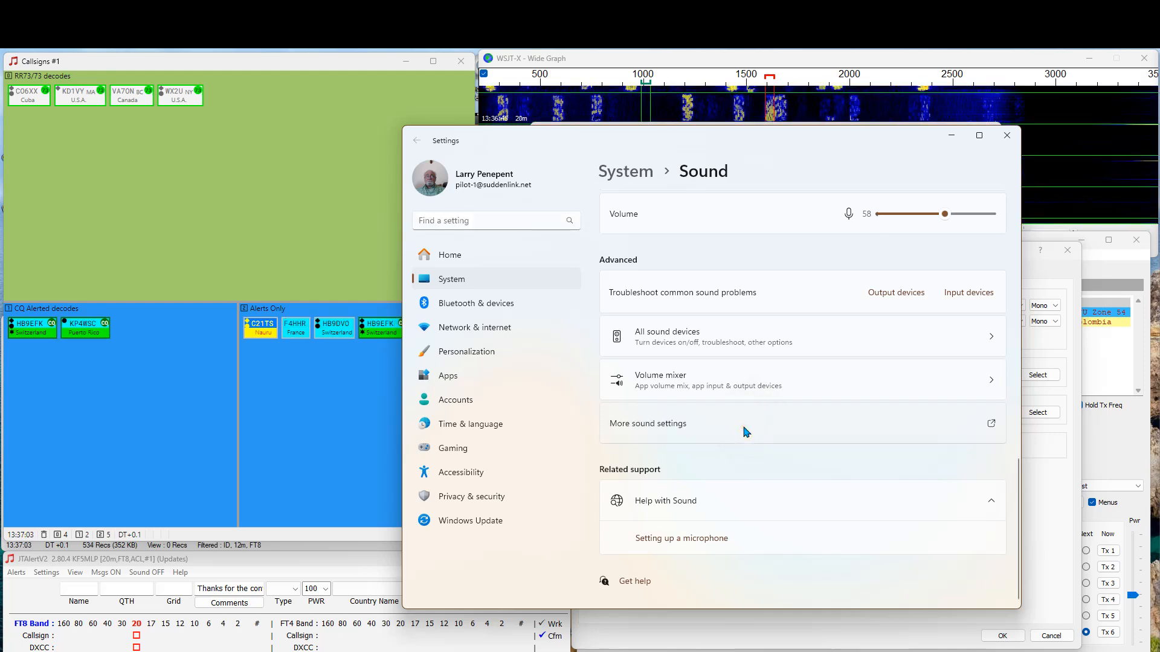
Step: Open the additional sound settings dialog, move it over the Settings window, and review the full list of playback devices
click(746, 430)
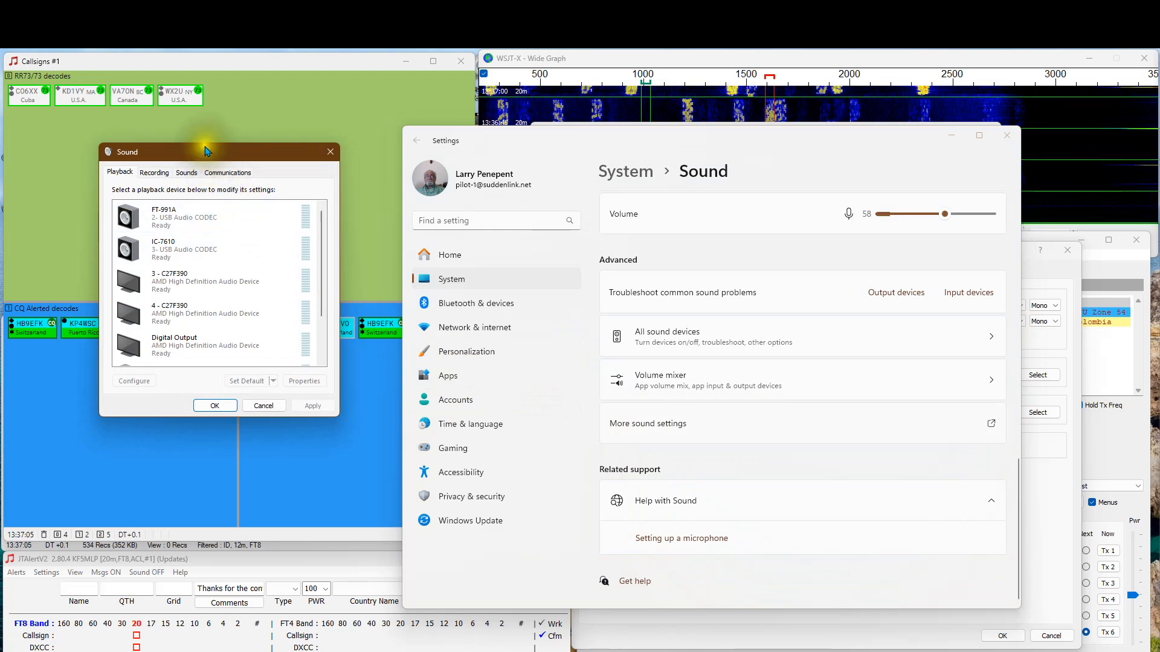
drag(204, 158, 814, 249)
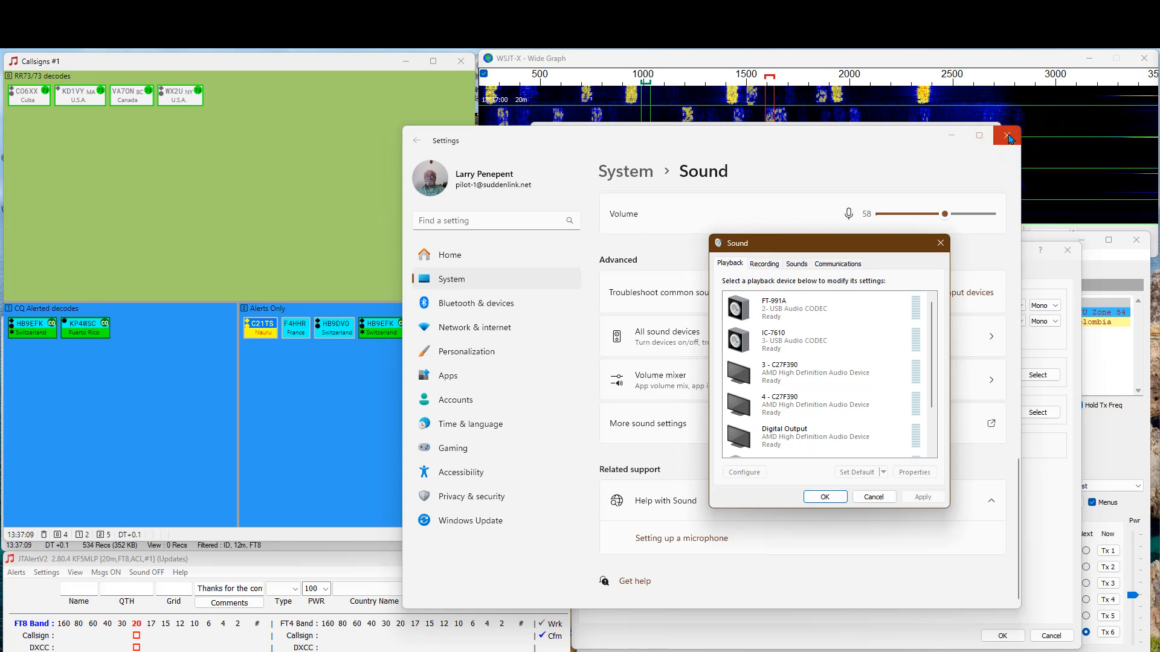
scroll(828, 331, down, 1)
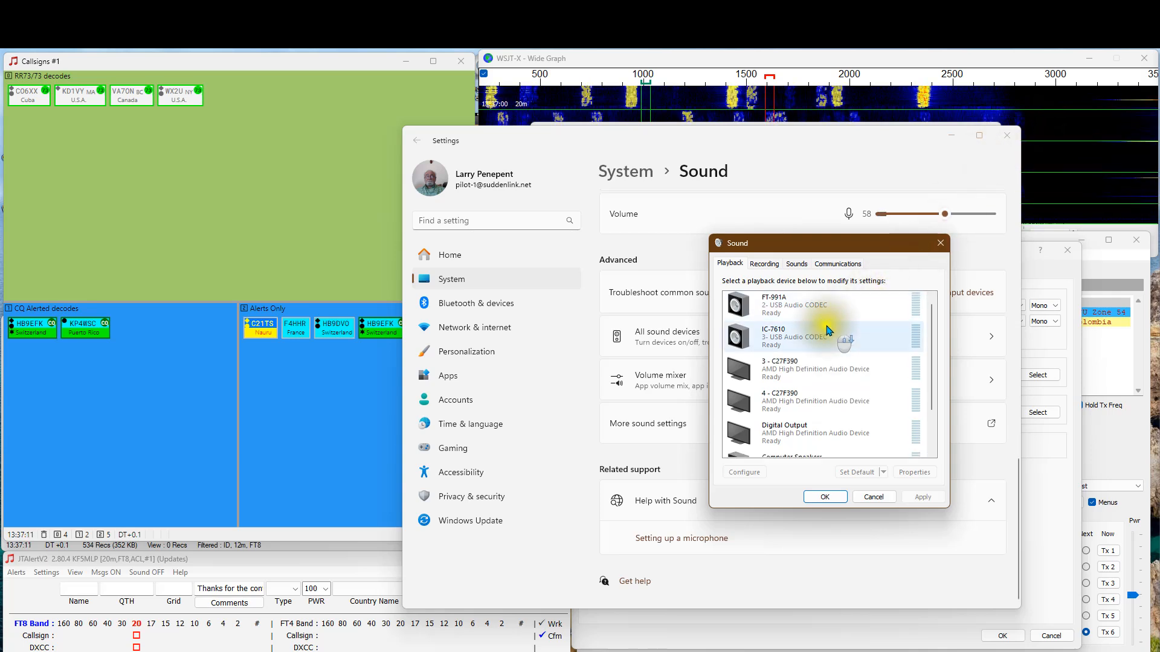
scroll(828, 329, down, 3)
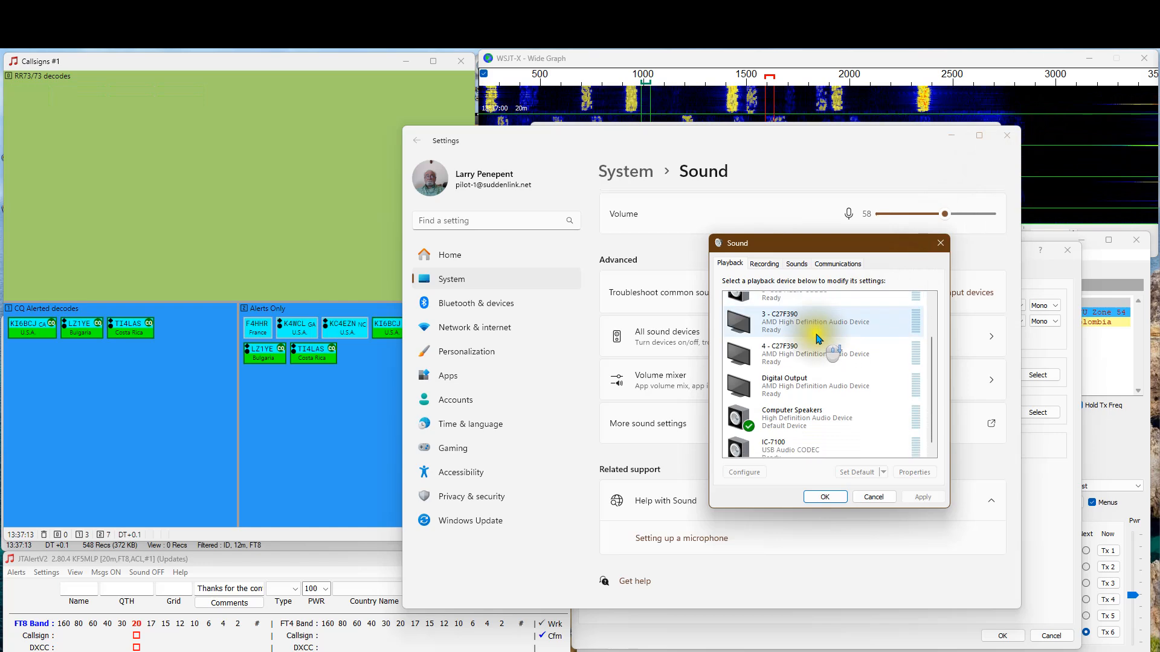
scroll(818, 338, down, 1)
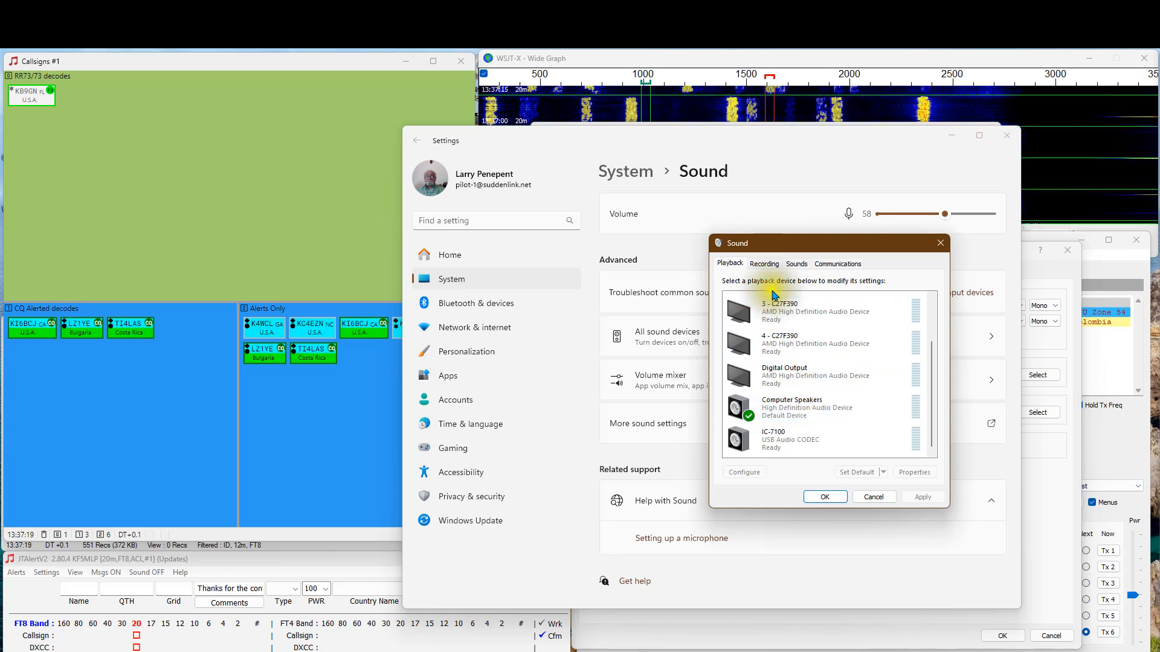
Step: Review the Windows recording and playback devices for the radio's USB audio codec and close the Sound dialog
click(759, 268)
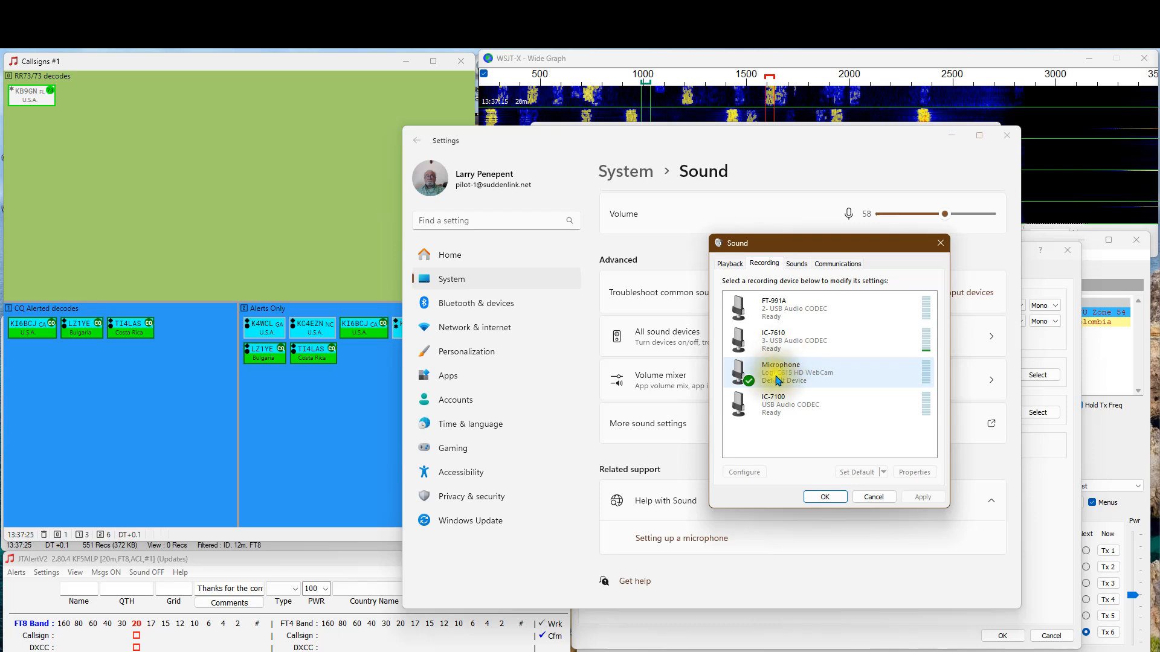
click(731, 265)
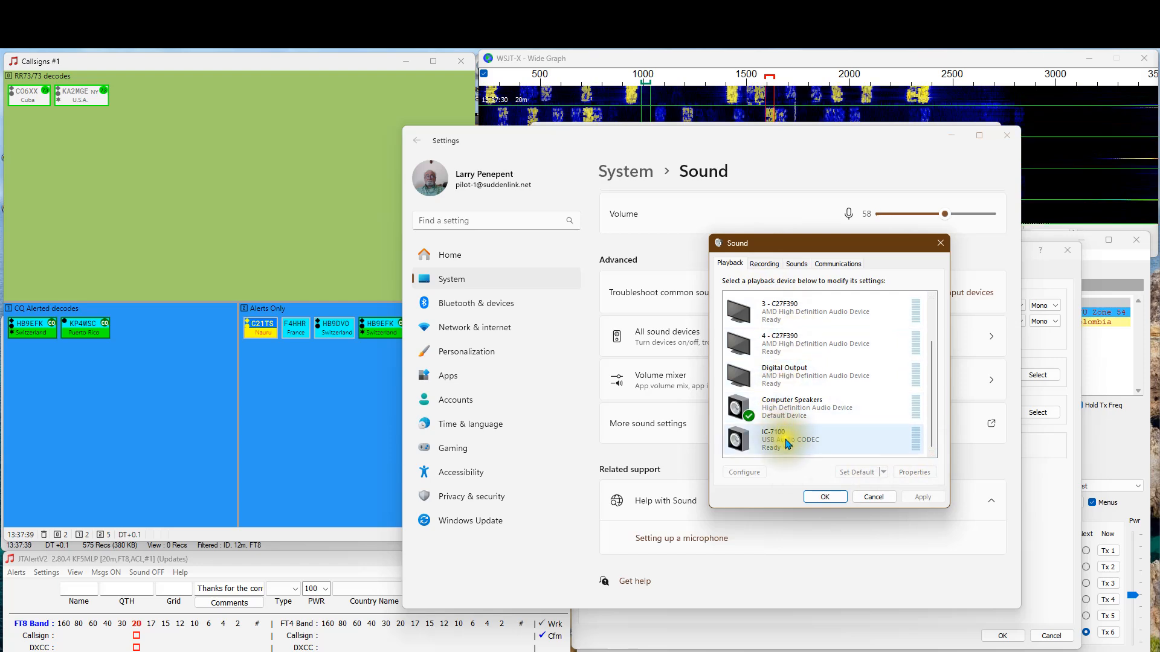
click(825, 498)
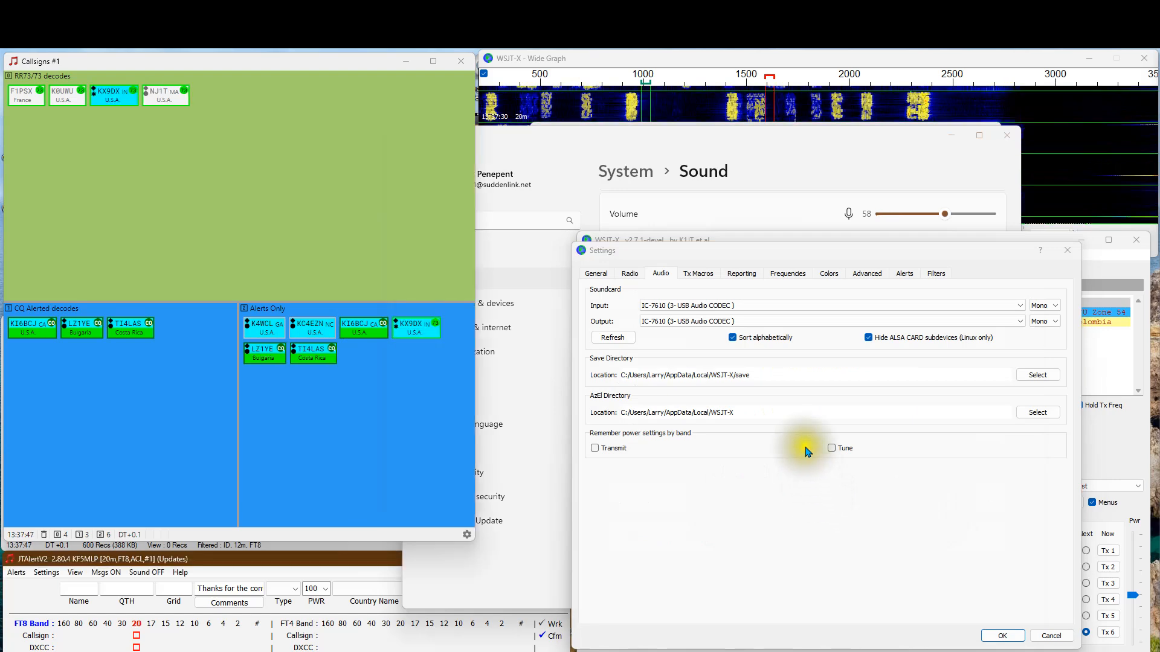
Step: Check the soundcard output selection for the IC-7610 and display the transmit macros
click(731, 323)
click(709, 327)
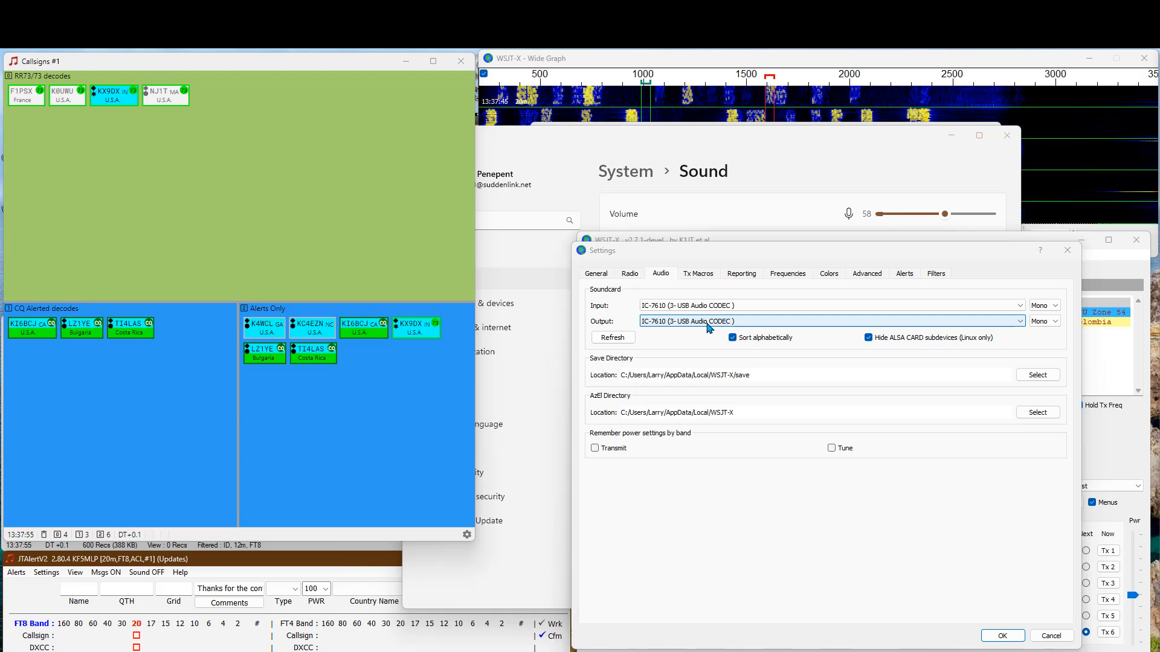
click(696, 274)
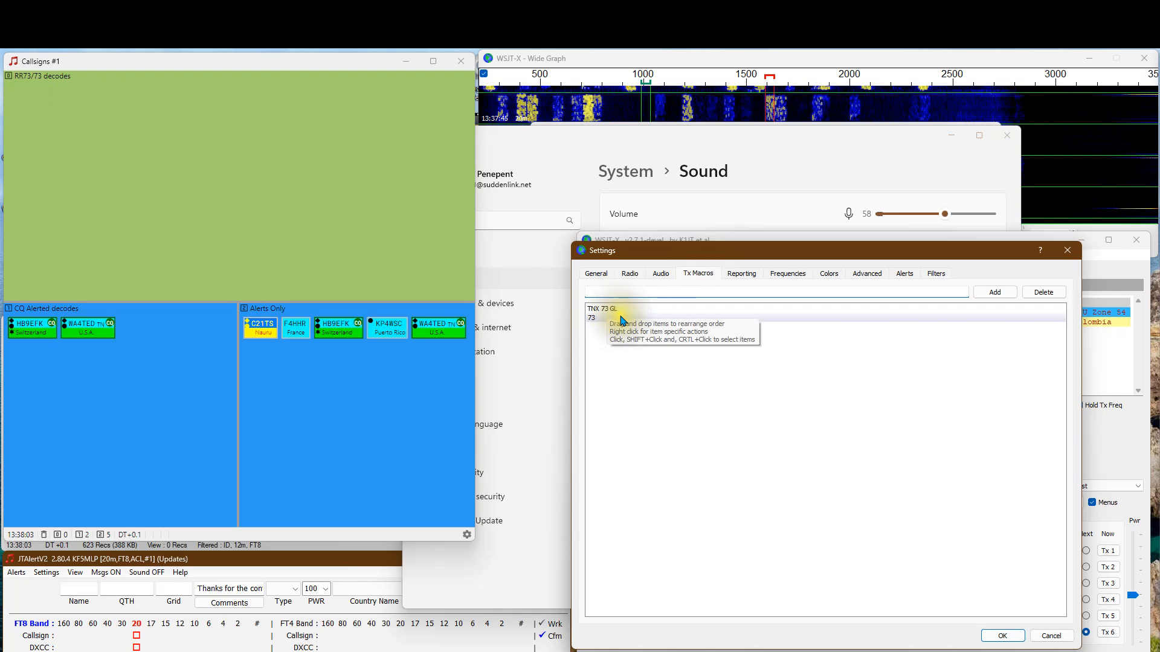
Step: Display the Reporting settings and review the logging, UDP server address, port and outgoing interface
click(744, 274)
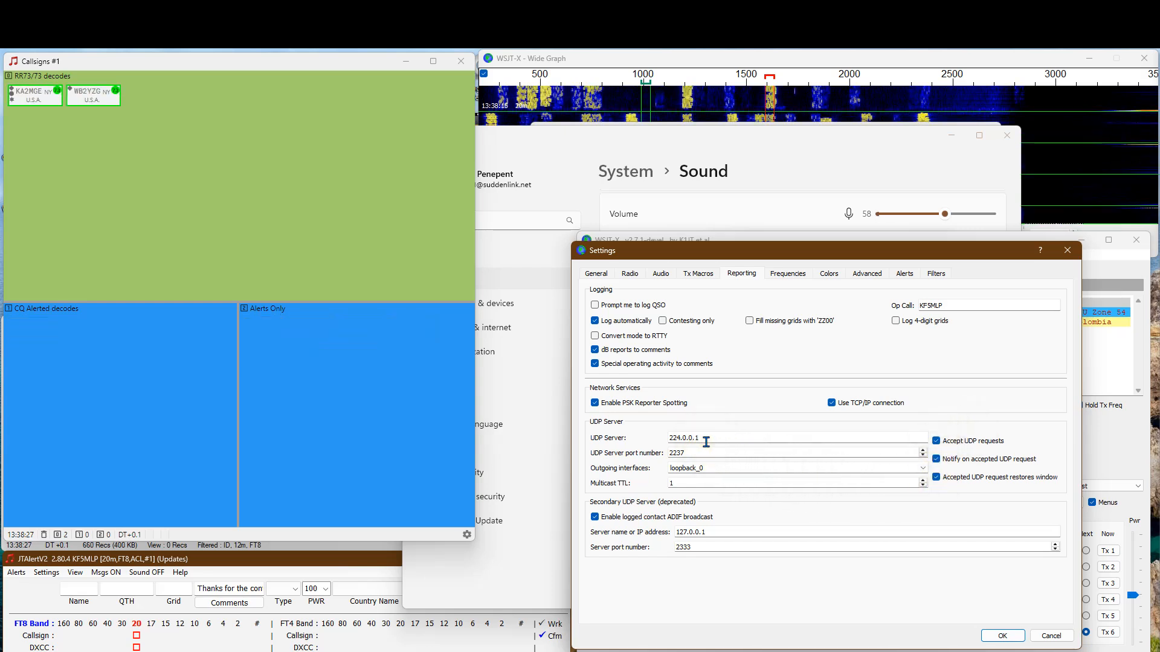
mouse_move(706, 442)
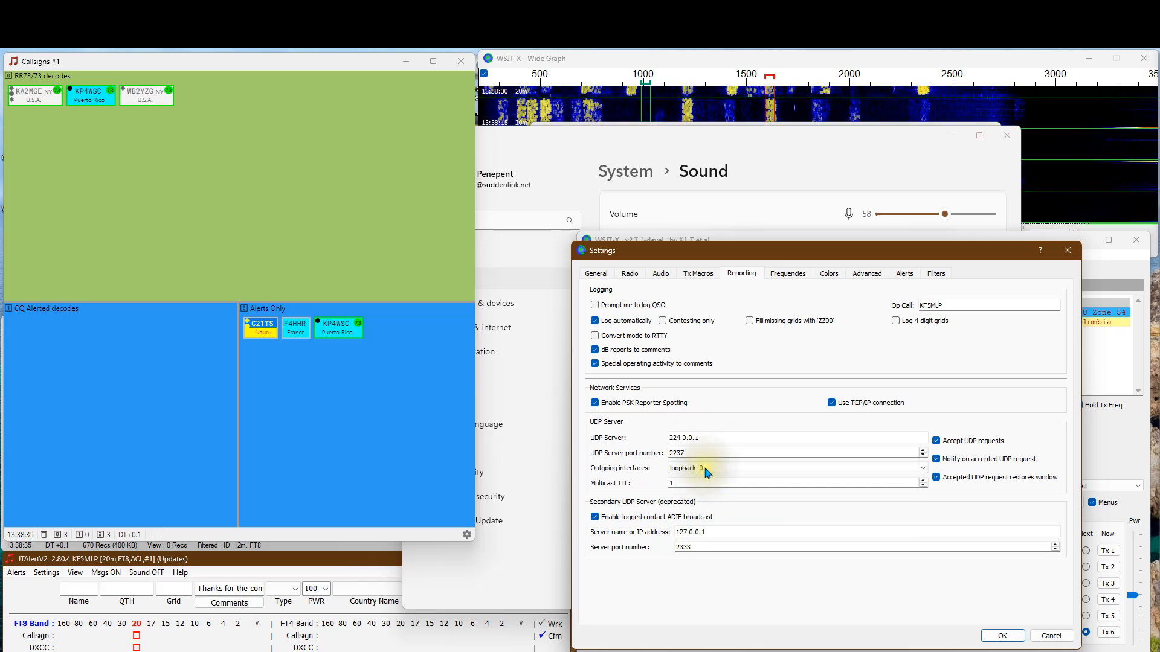
mouse_move(706, 472)
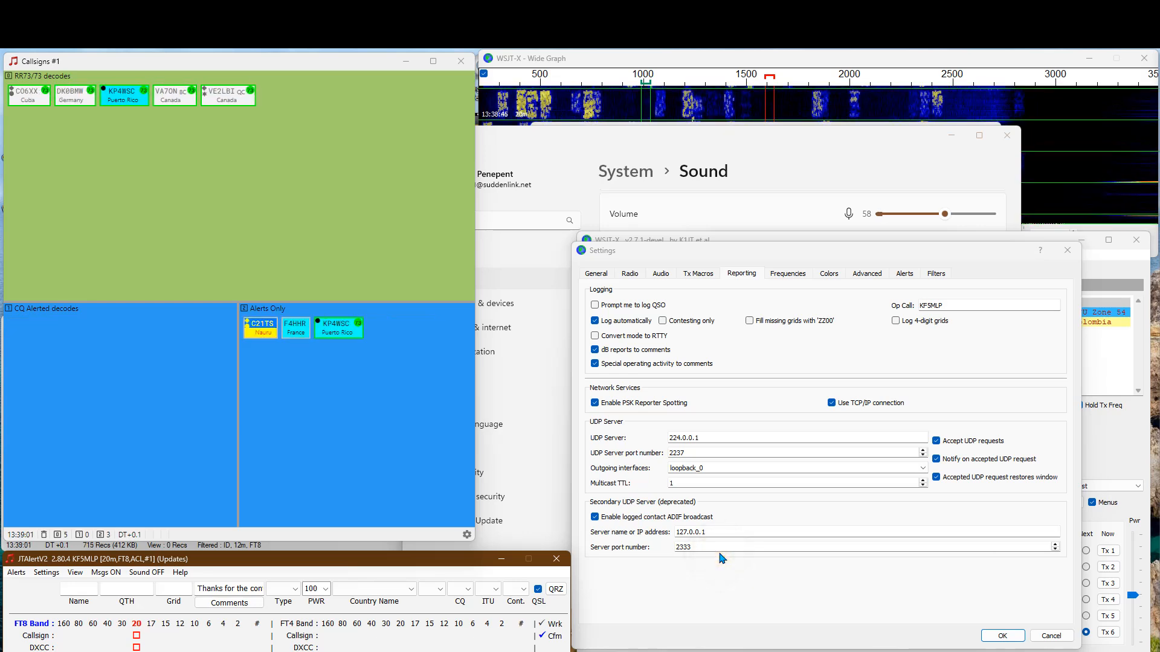
Step: Display the working frequencies and examine the preferred mark on the 160 m FT8 entry
click(795, 279)
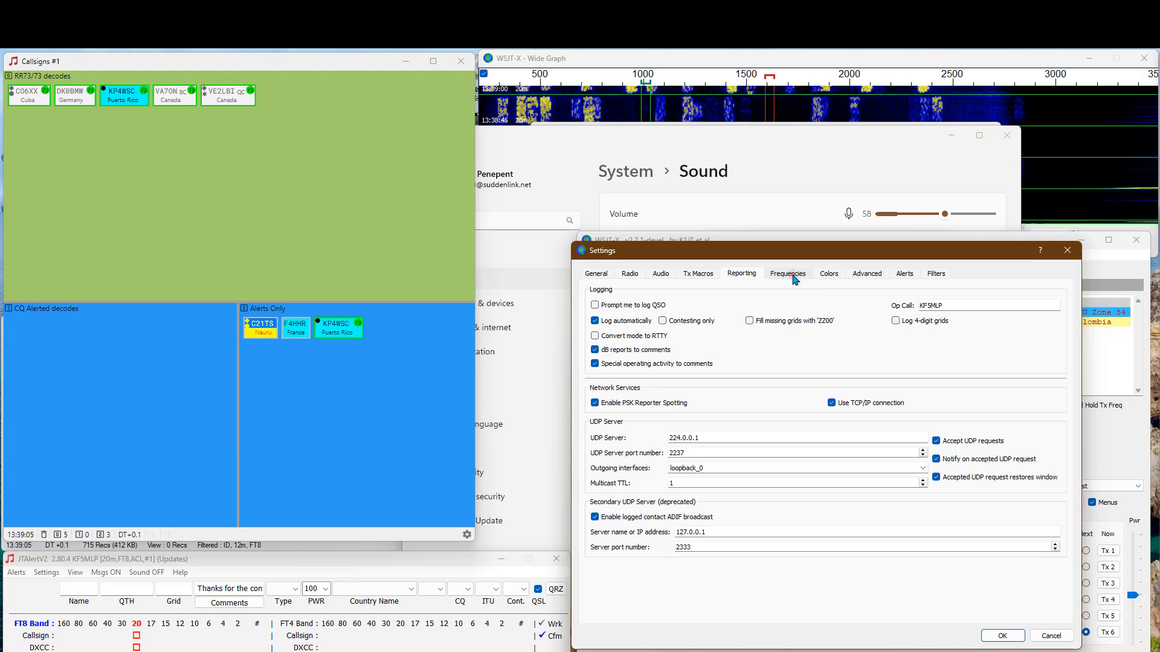
click(792, 275)
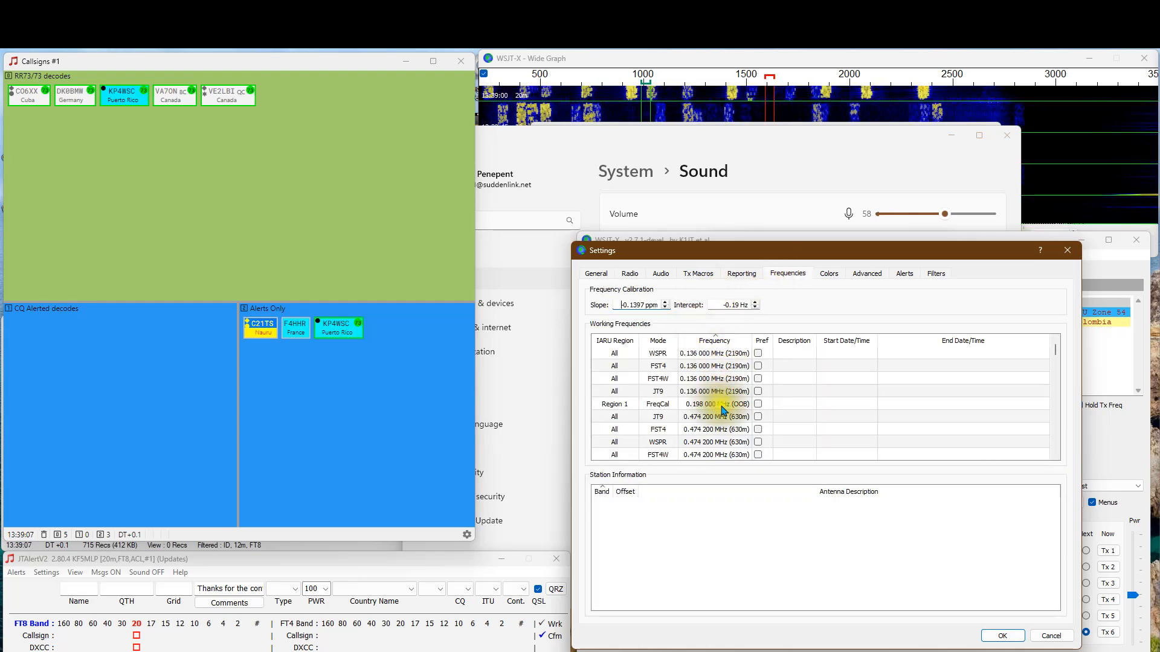
scroll(723, 411, down, 8)
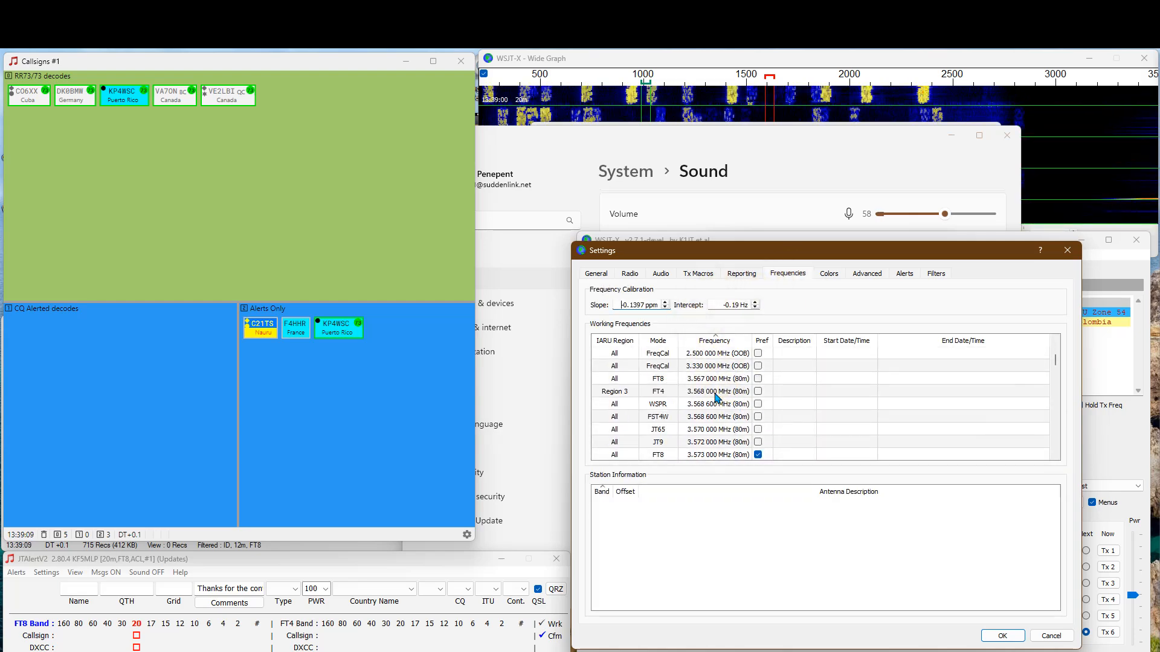
scroll(717, 397, up, 1)
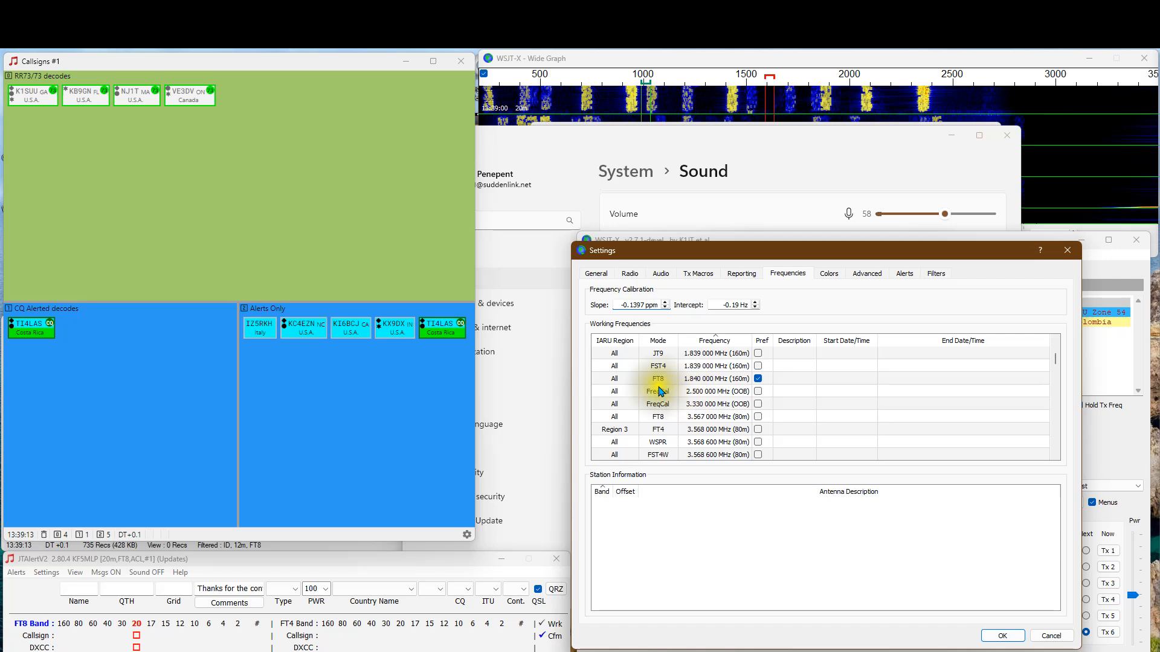
click(757, 381)
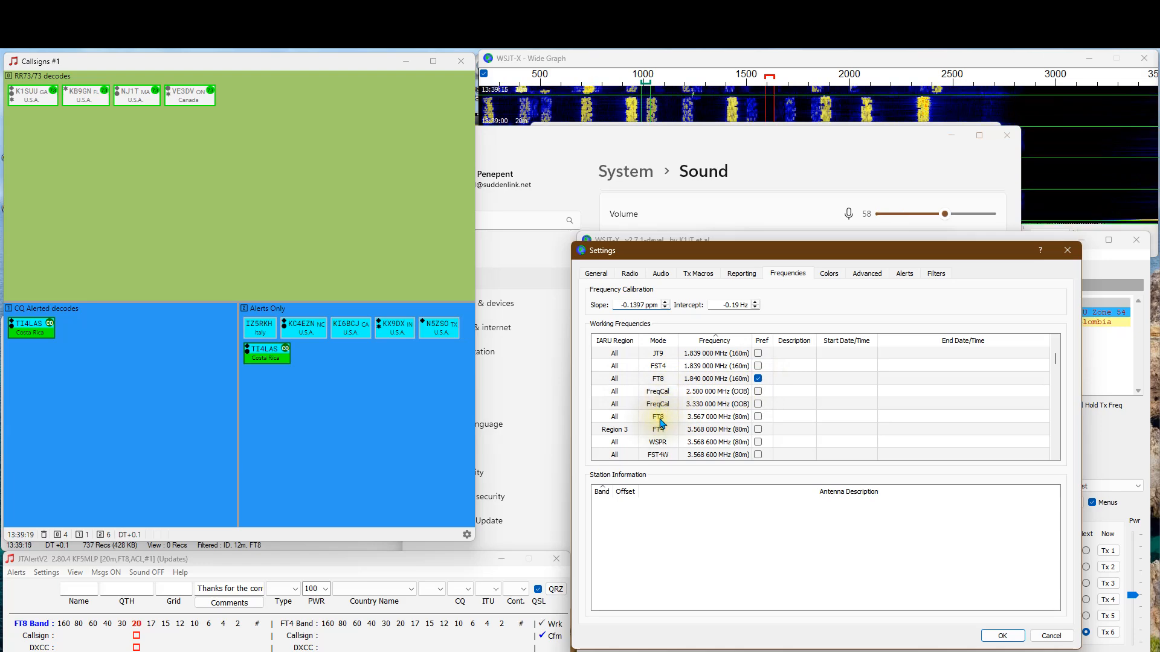
Step: Examine which FT8 and FT4 working frequencies are marked as preferred on the 80, 60 and 40 m bands
scroll(656, 416, down, 1)
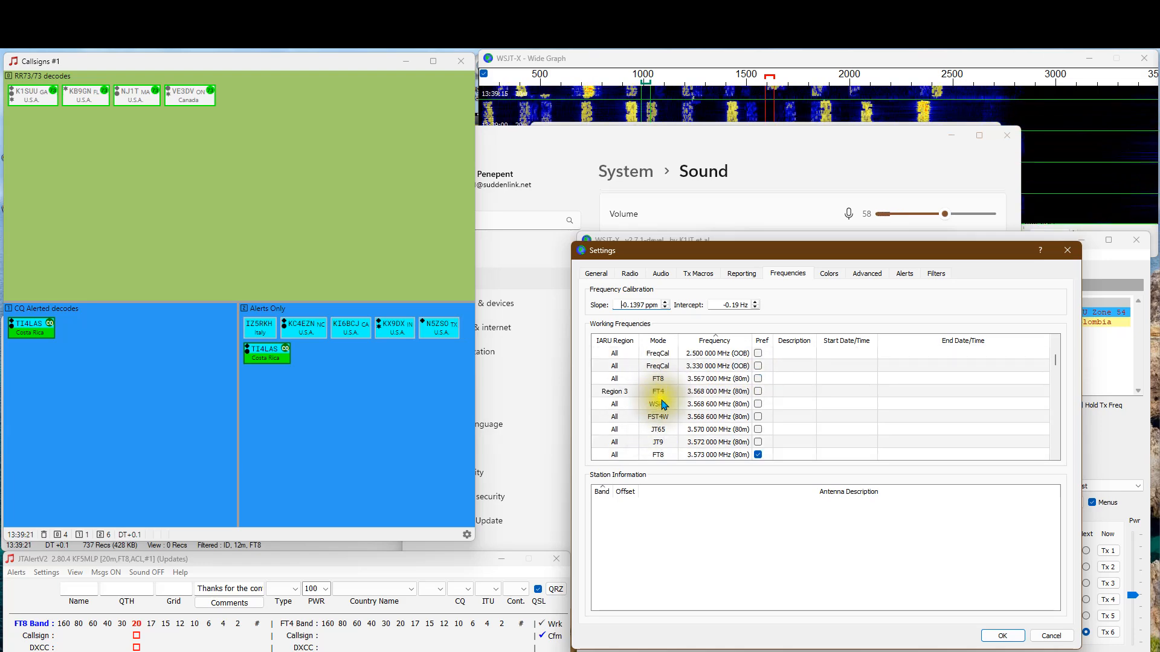
scroll(661, 411, down, 2)
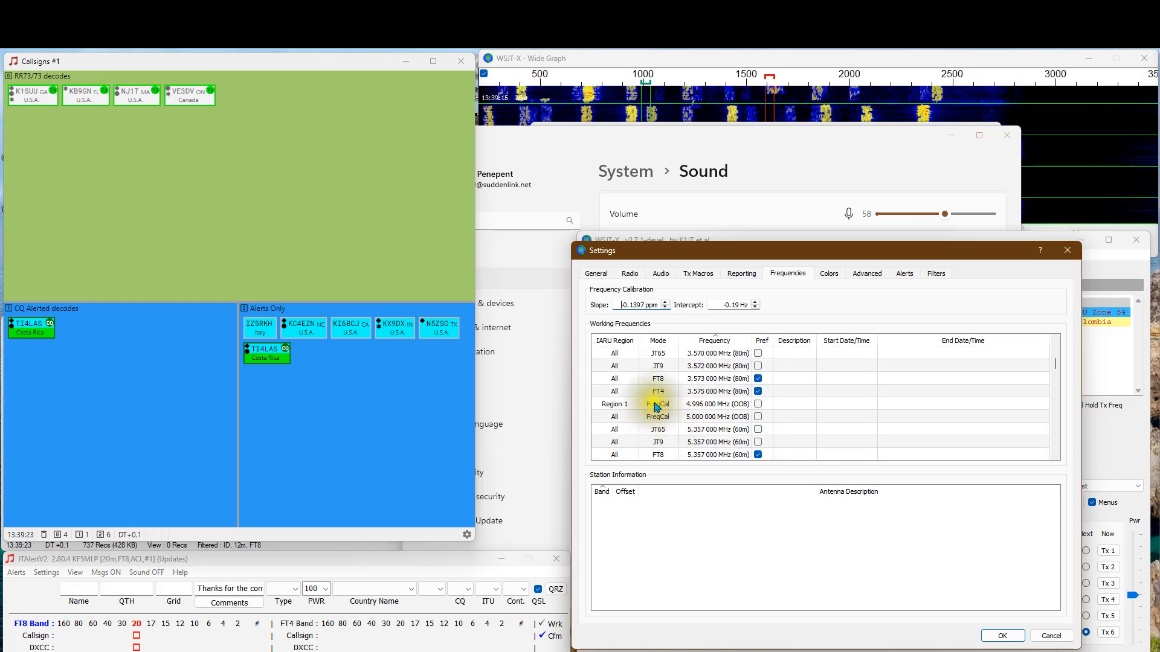
scroll(657, 407, down, 1)
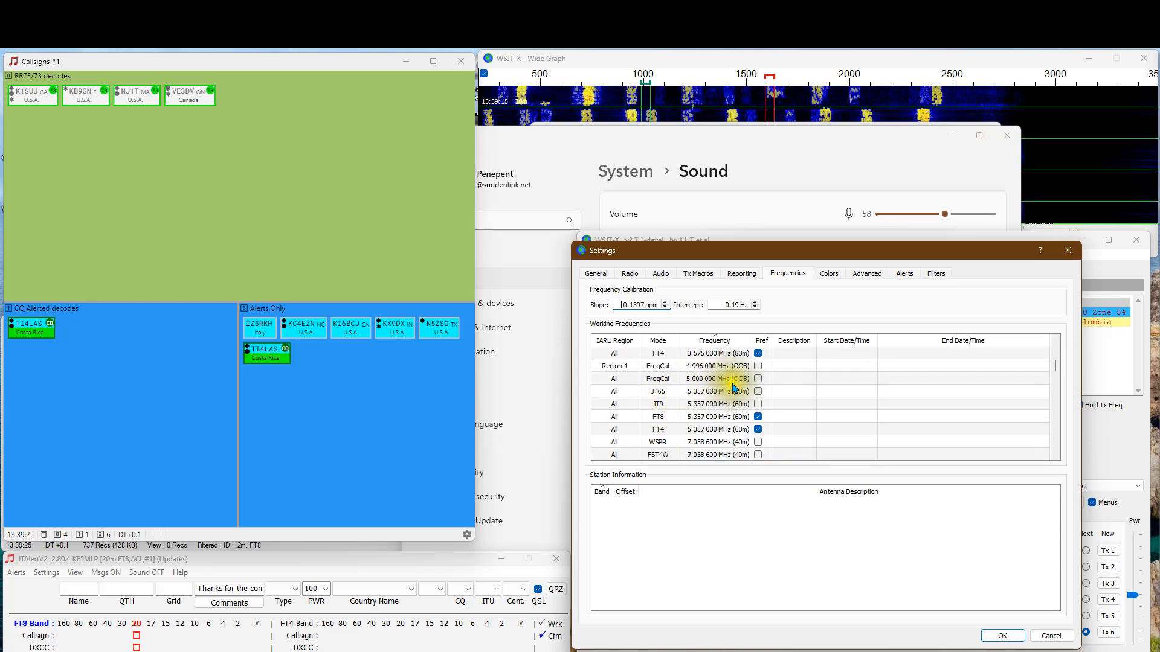
scroll(738, 388, up, 1)
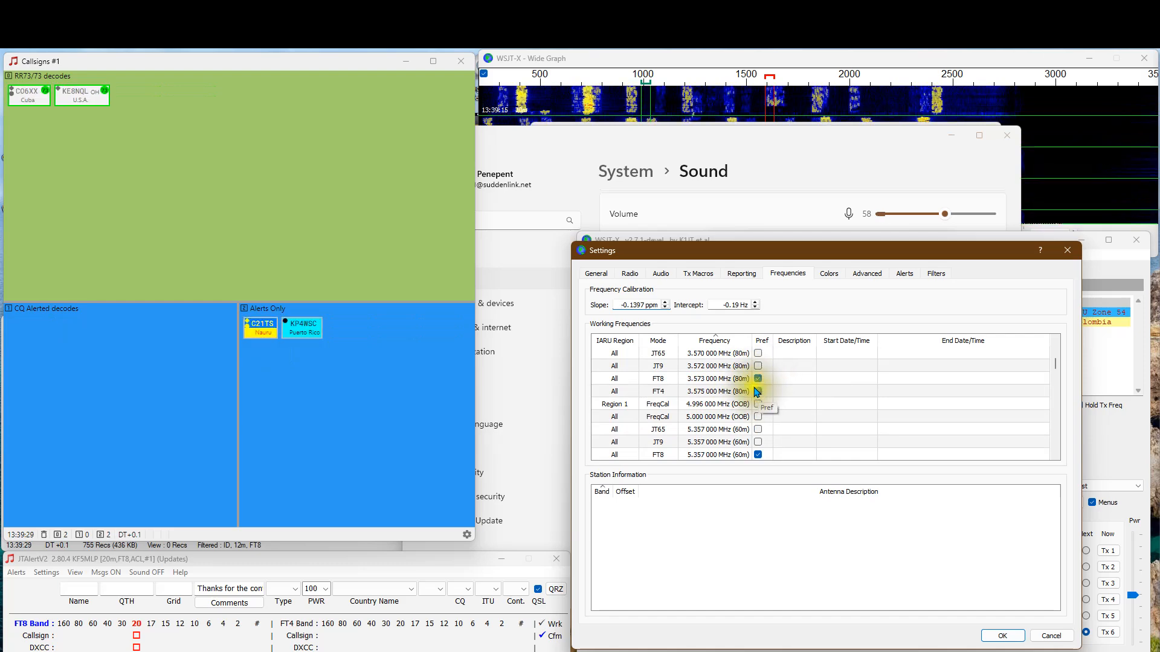
click(758, 390)
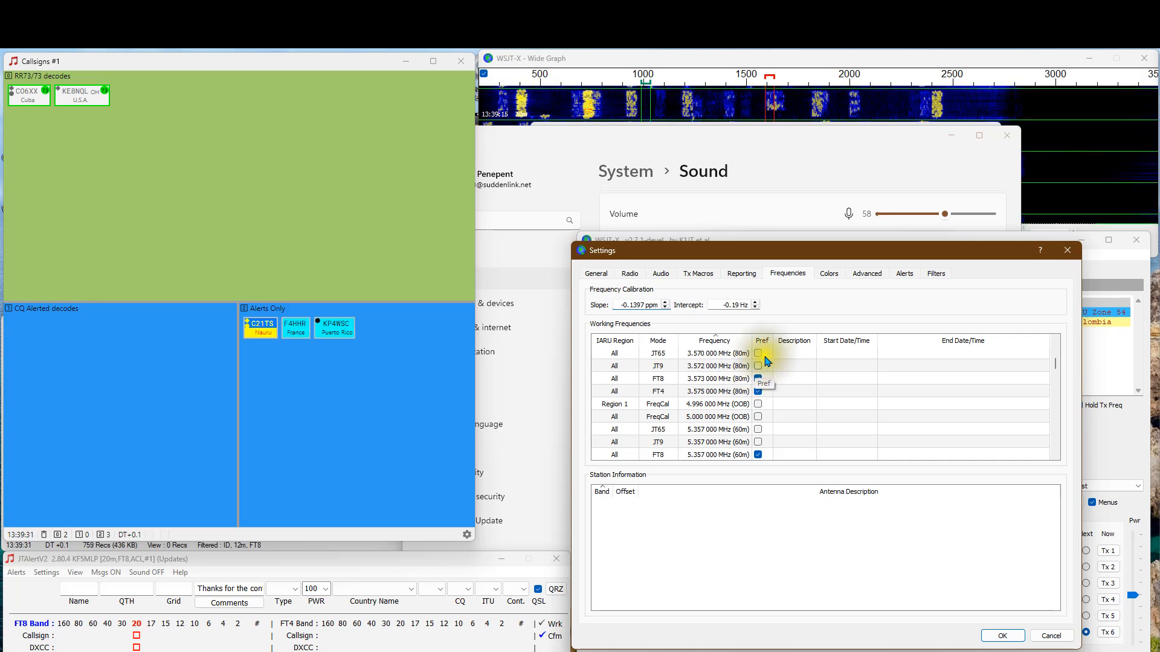
scroll(718, 410, down, 1)
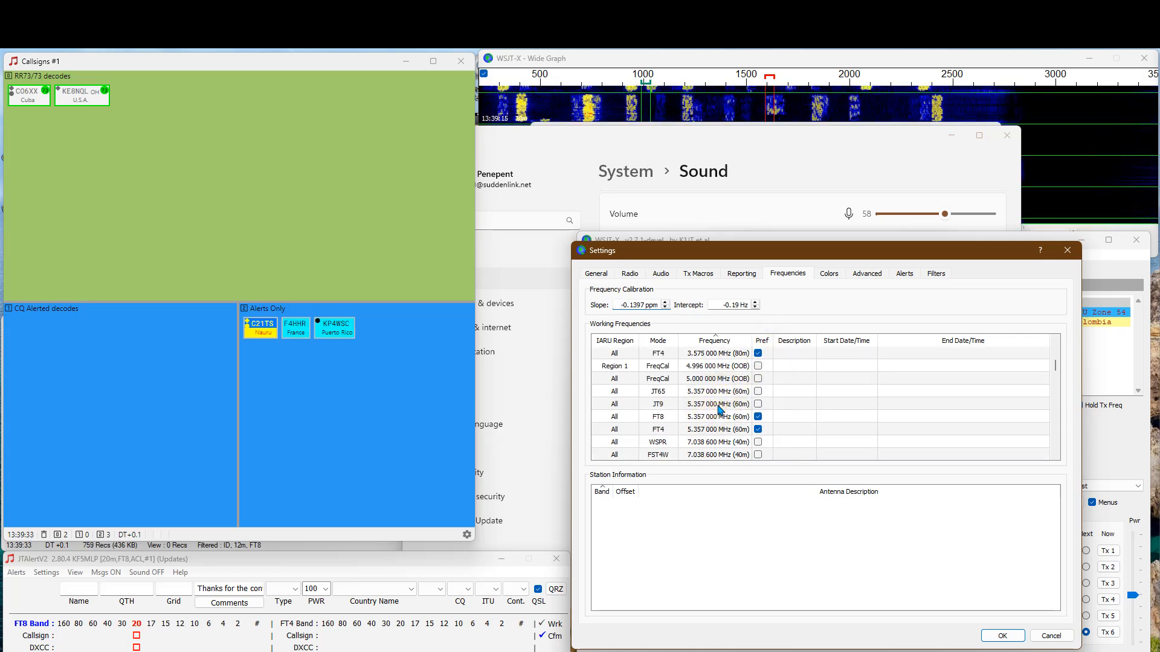
scroll(719, 410, down, 2)
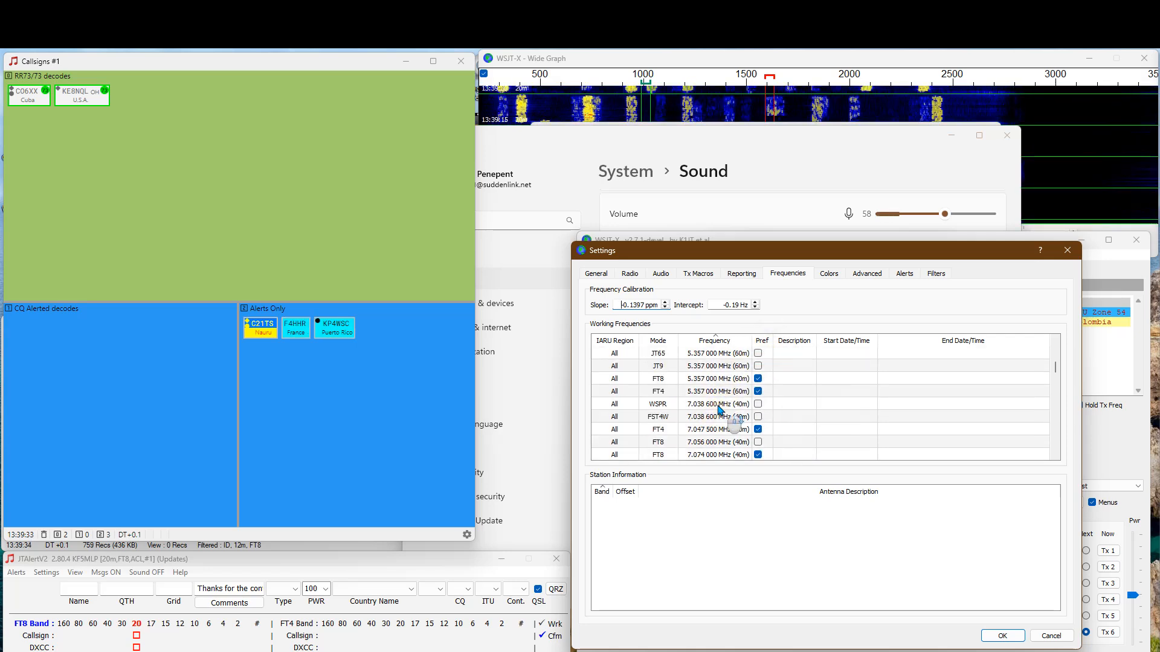
Step: Review the decode highlighting colors and the Advanced decoding and waterfall parameters
click(832, 277)
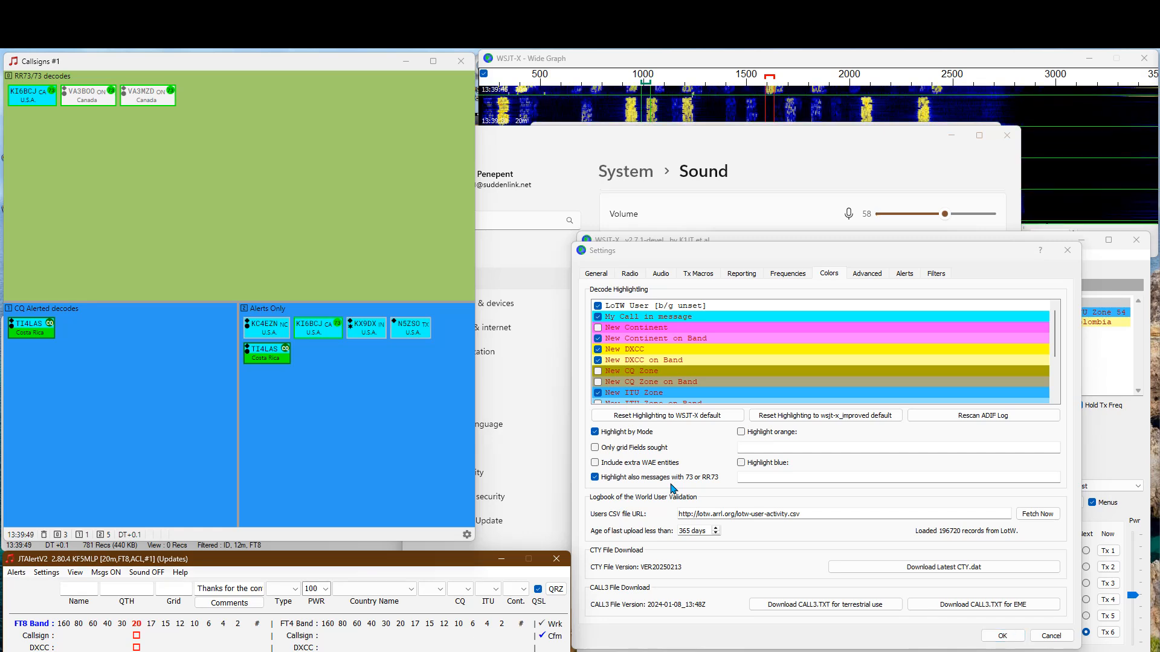
click(865, 275)
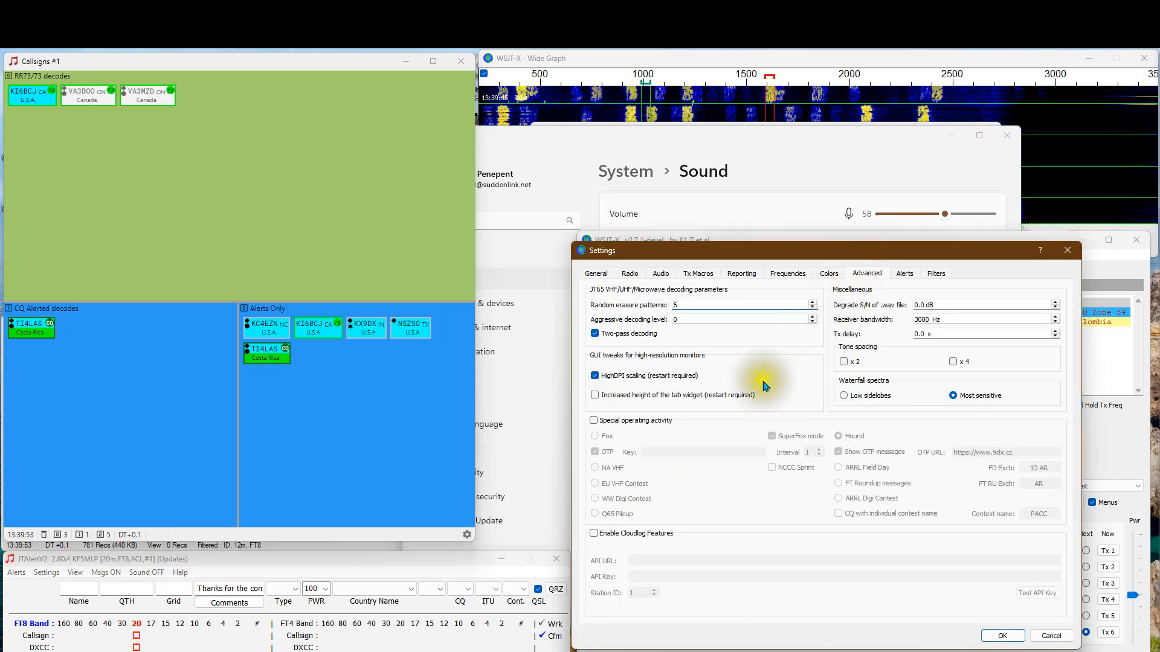
scroll(686, 305, down, 1)
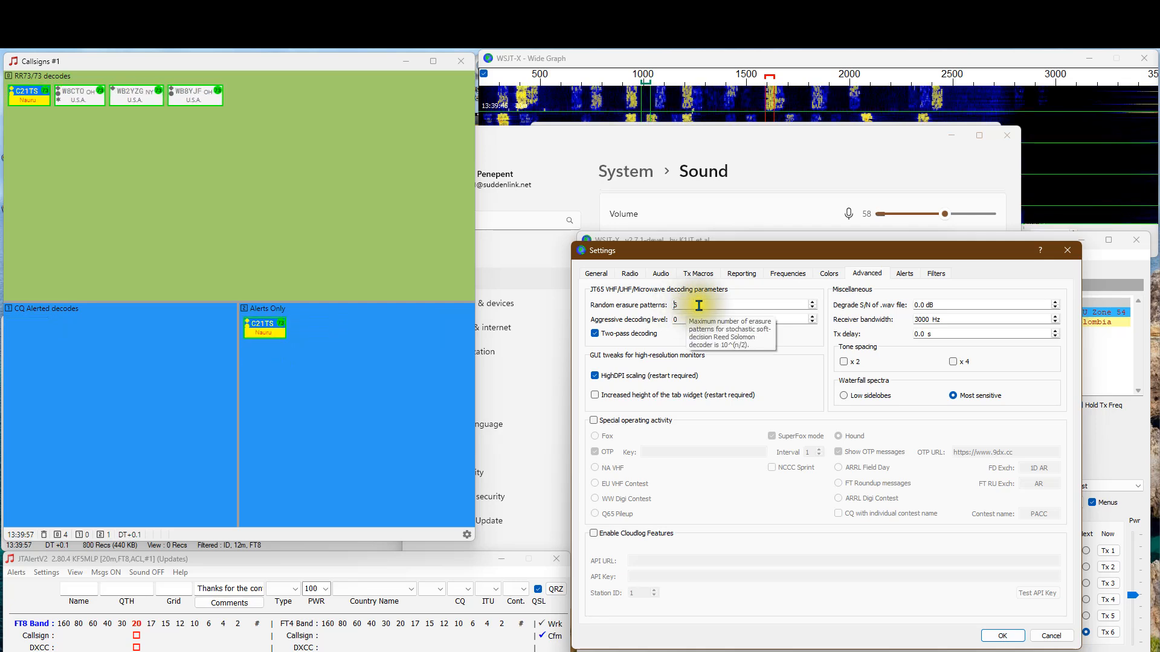
scroll(700, 305, down, 1)
scroll(703, 305, down, 1)
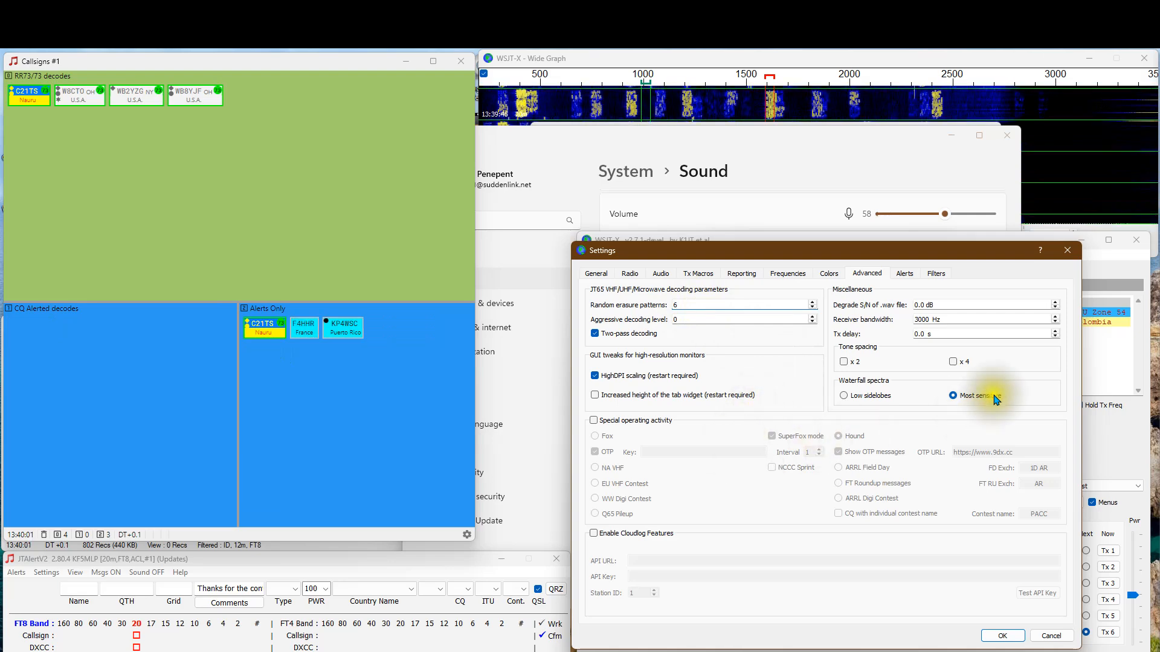
Step: Switch special operating activity on to view the Hound and SuperFox options, and switch it off again
key(Down)
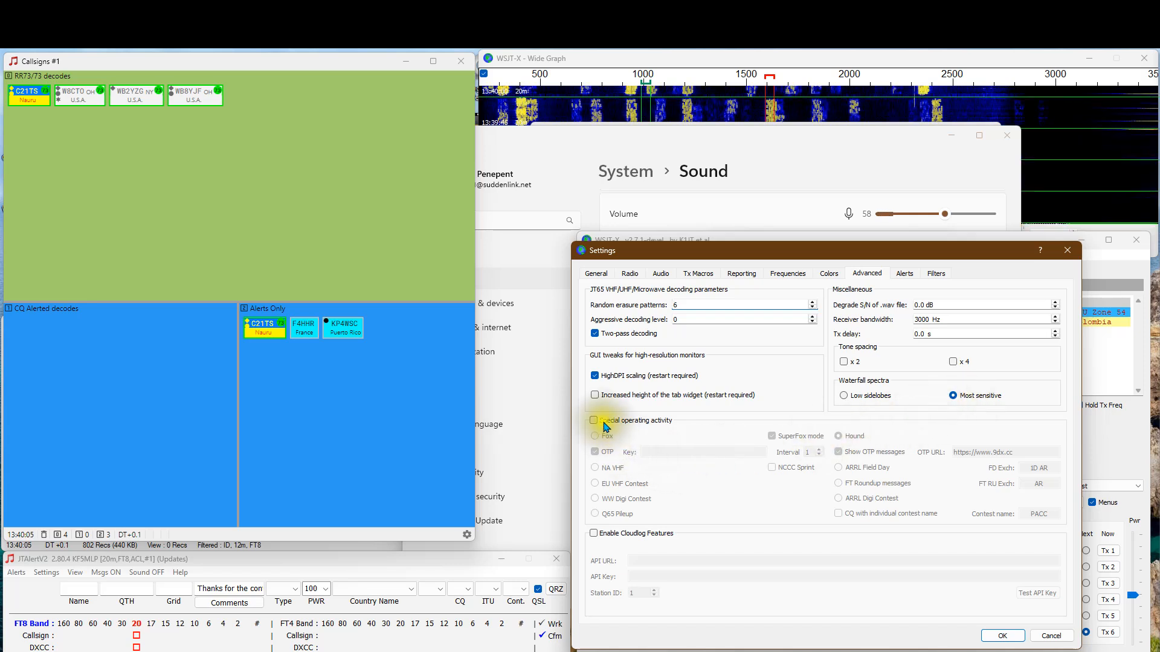
key(Up)
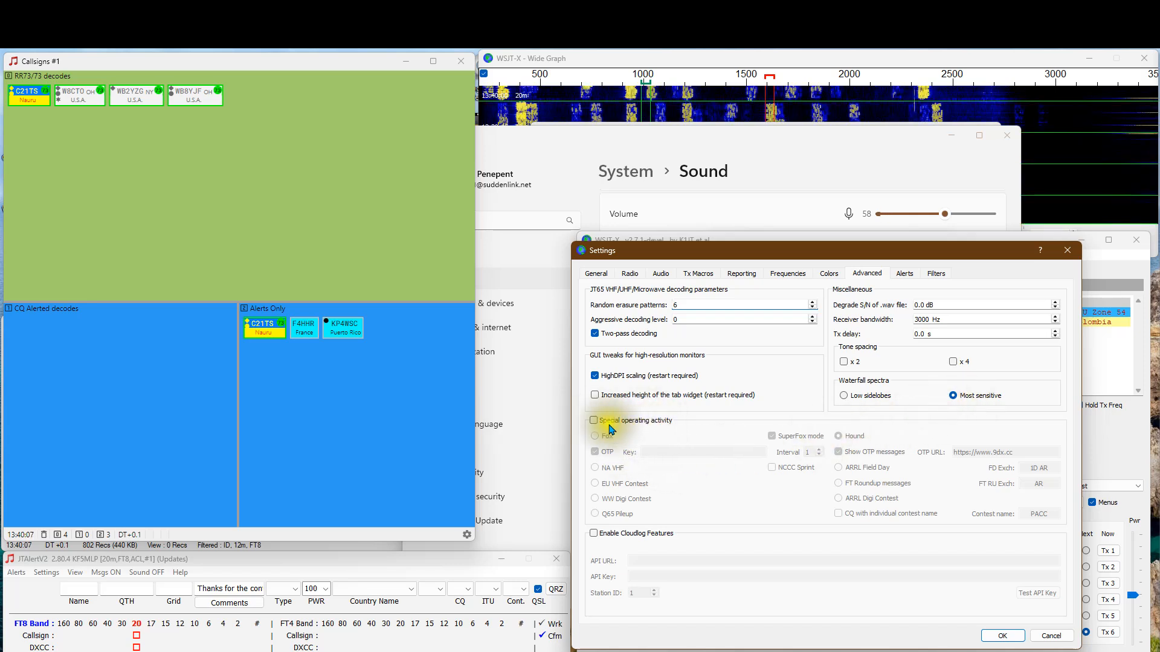
click(595, 421)
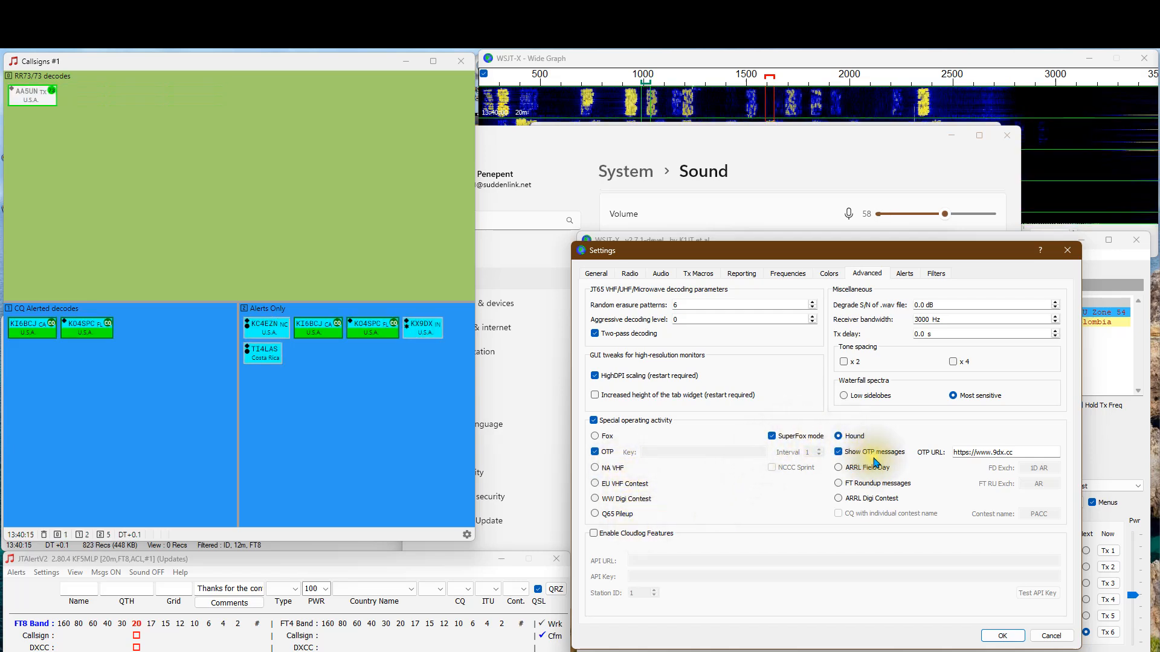
click(594, 422)
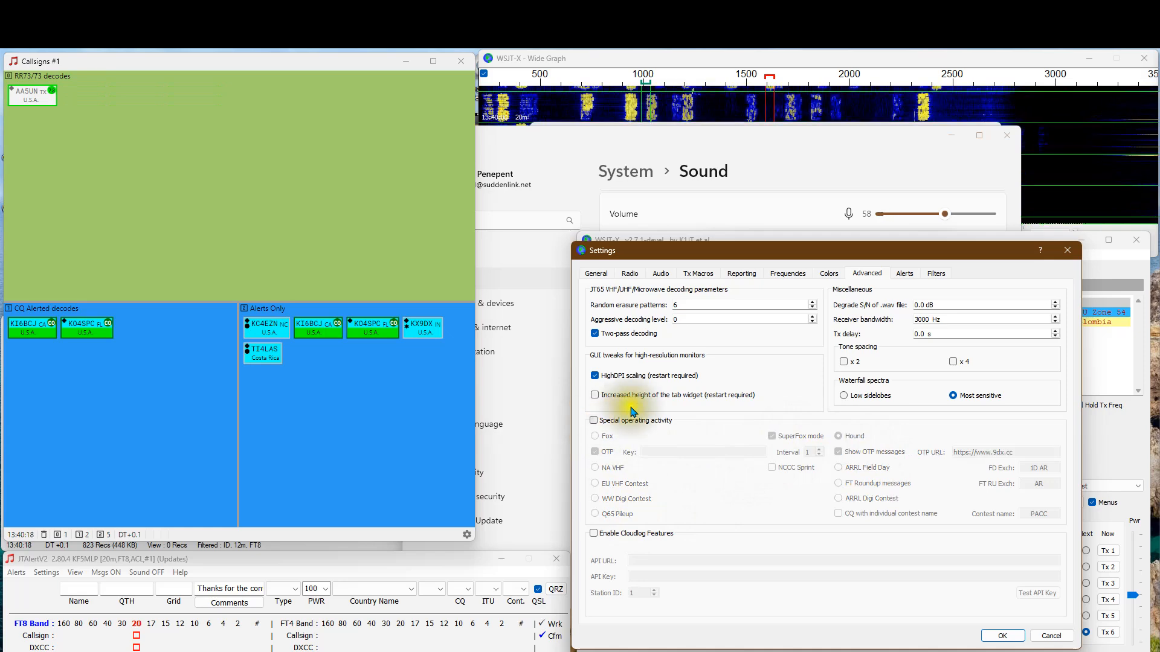
Step: Enable the audio alerts and accept the settings
click(905, 274)
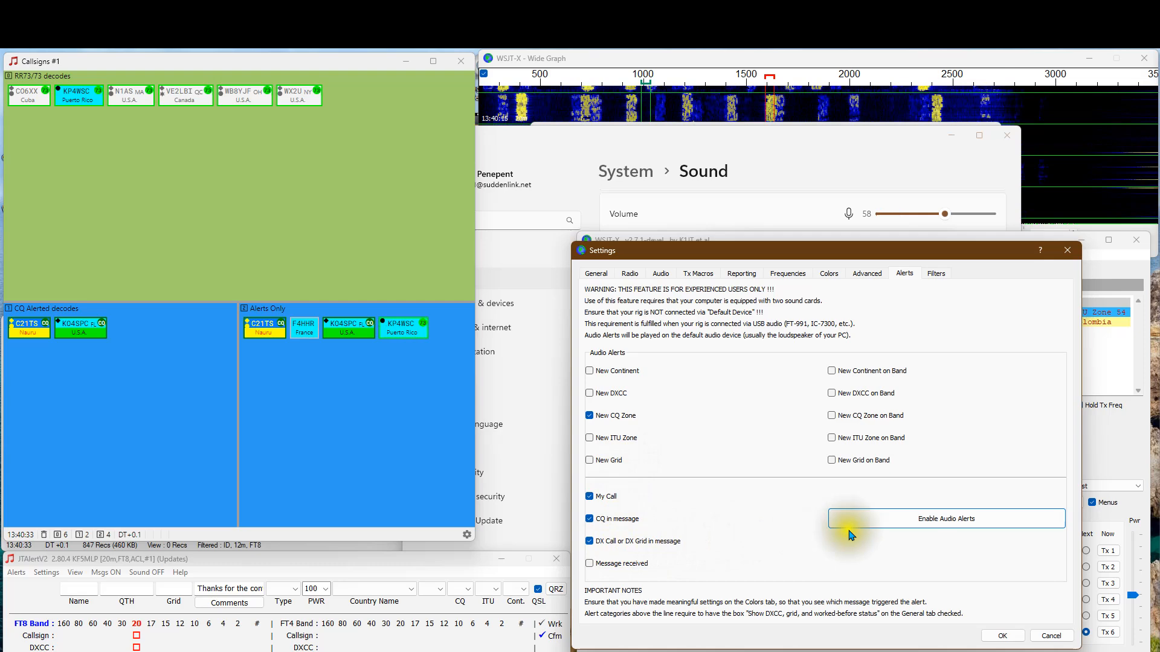
click(944, 520)
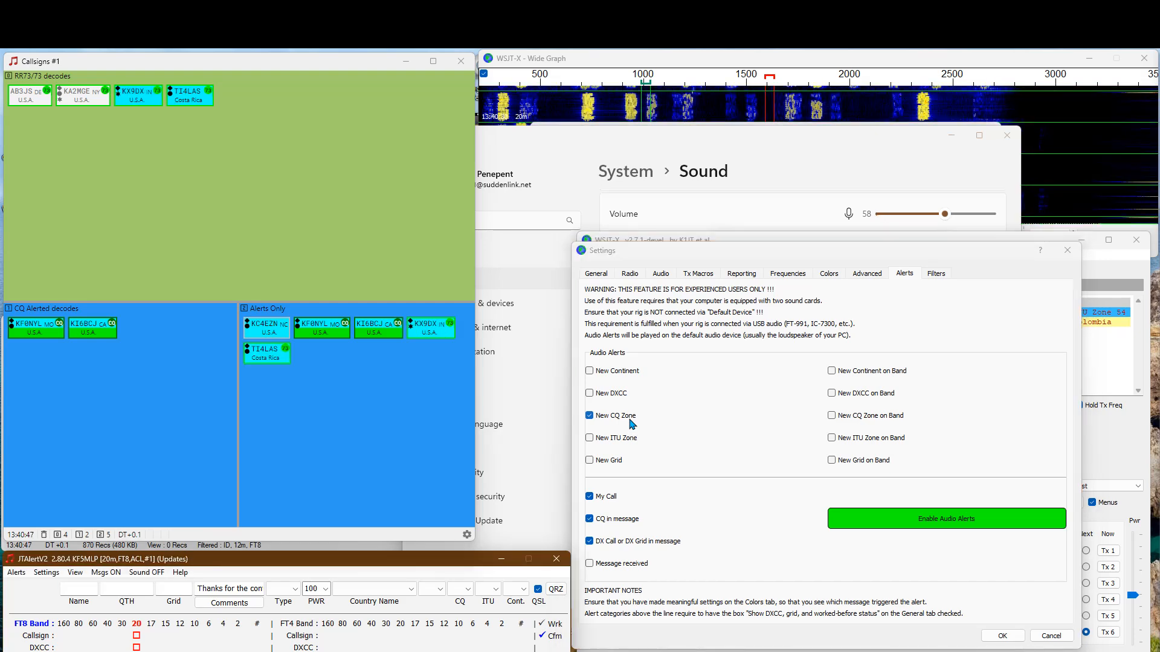
click(1000, 637)
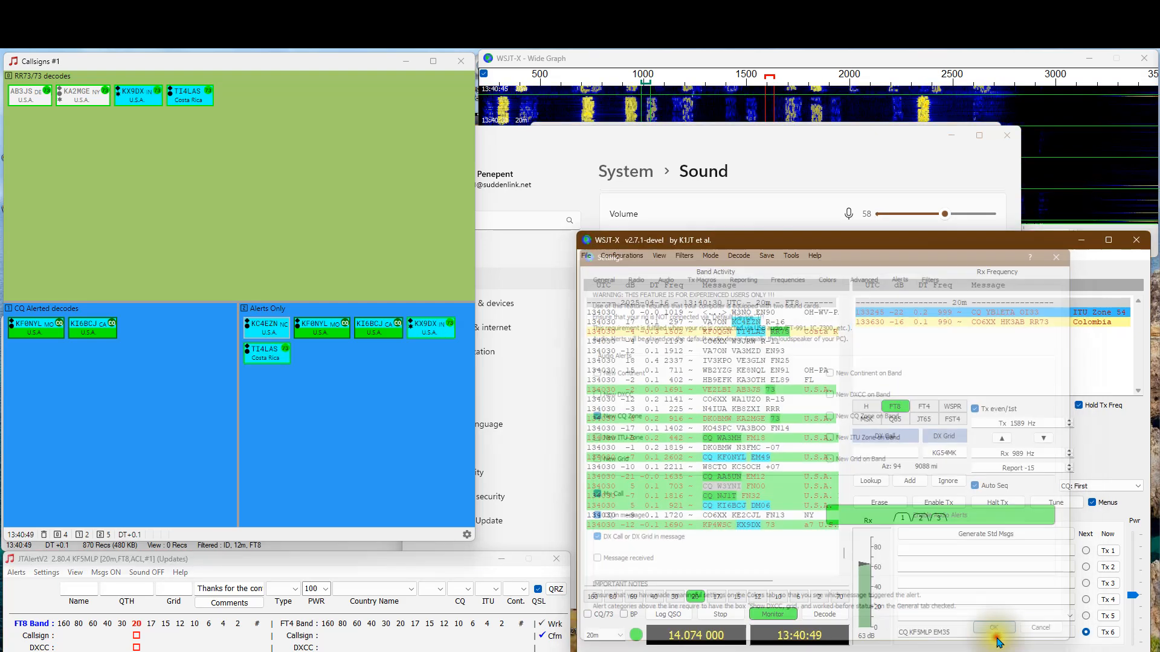
click(586, 256)
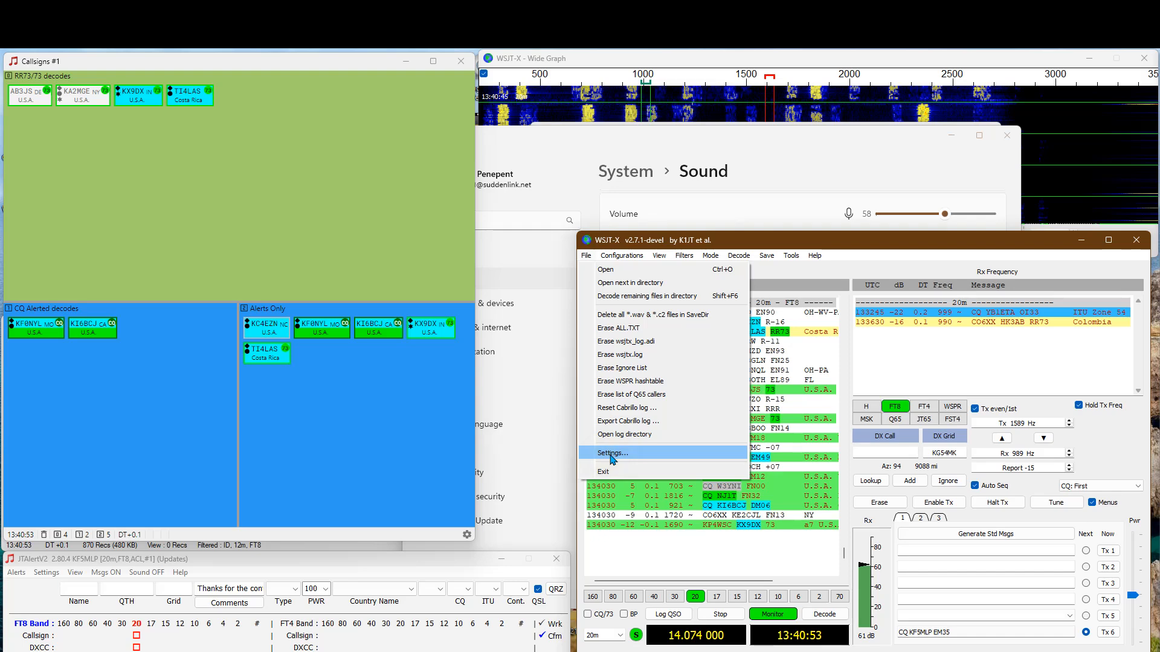
mouse_move(766, 256)
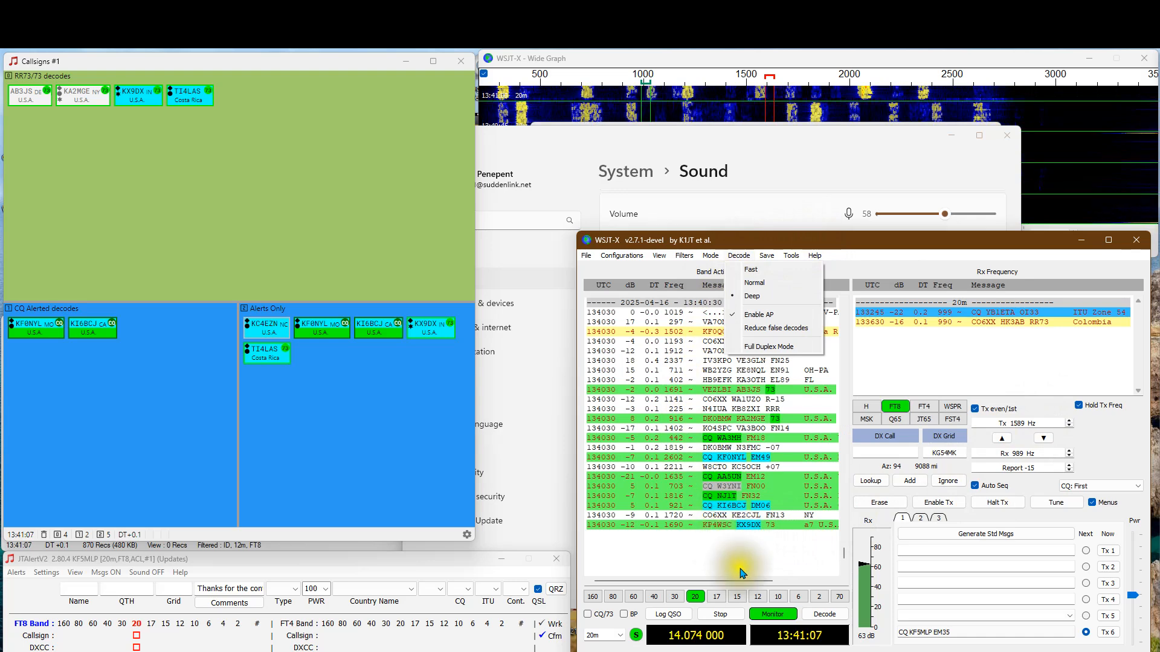
click(592, 259)
click(586, 256)
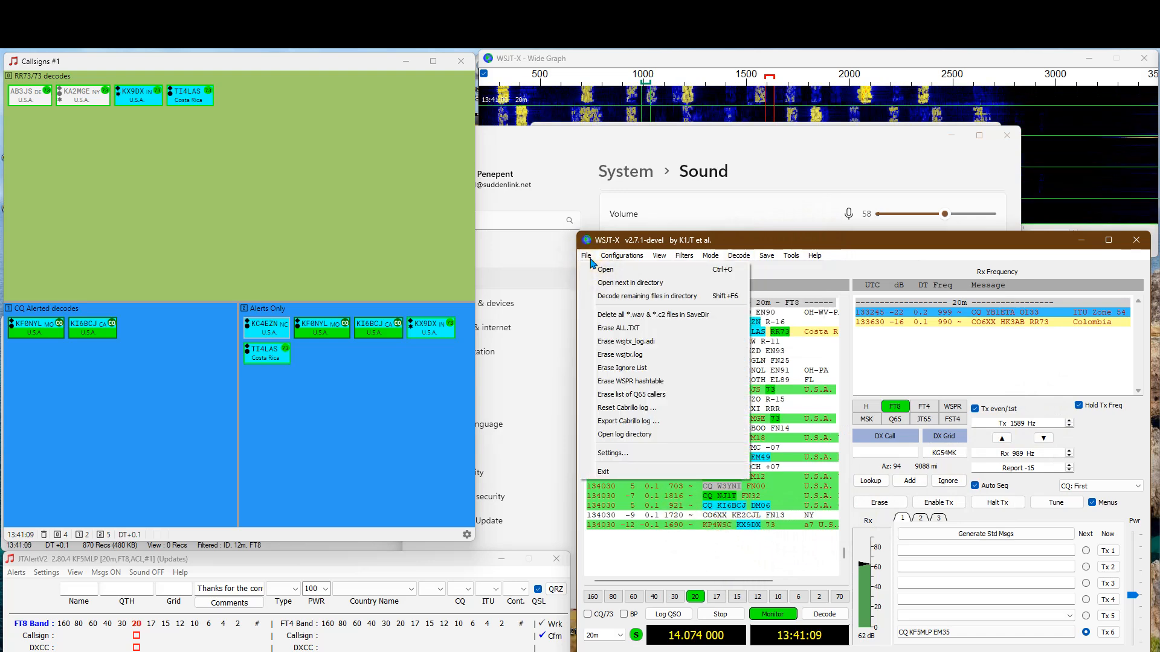
click(604, 453)
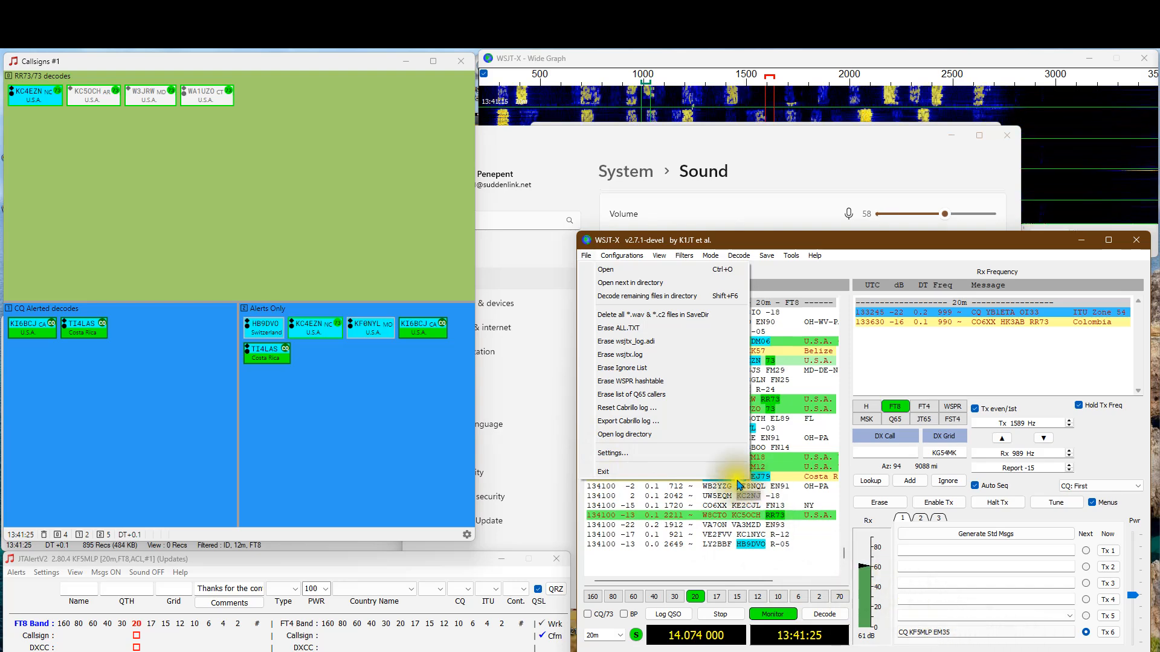
Step: Review the Filters page of the WSJT-X settings for the Band Activity window, and accept the settings
click(667, 454)
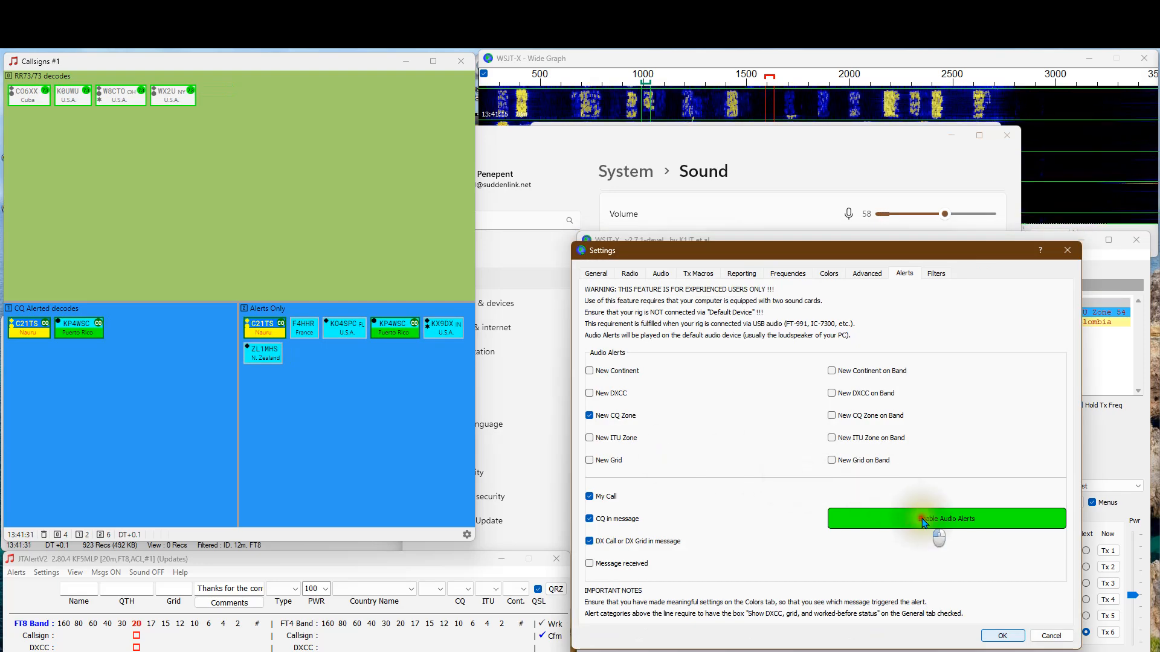
click(938, 277)
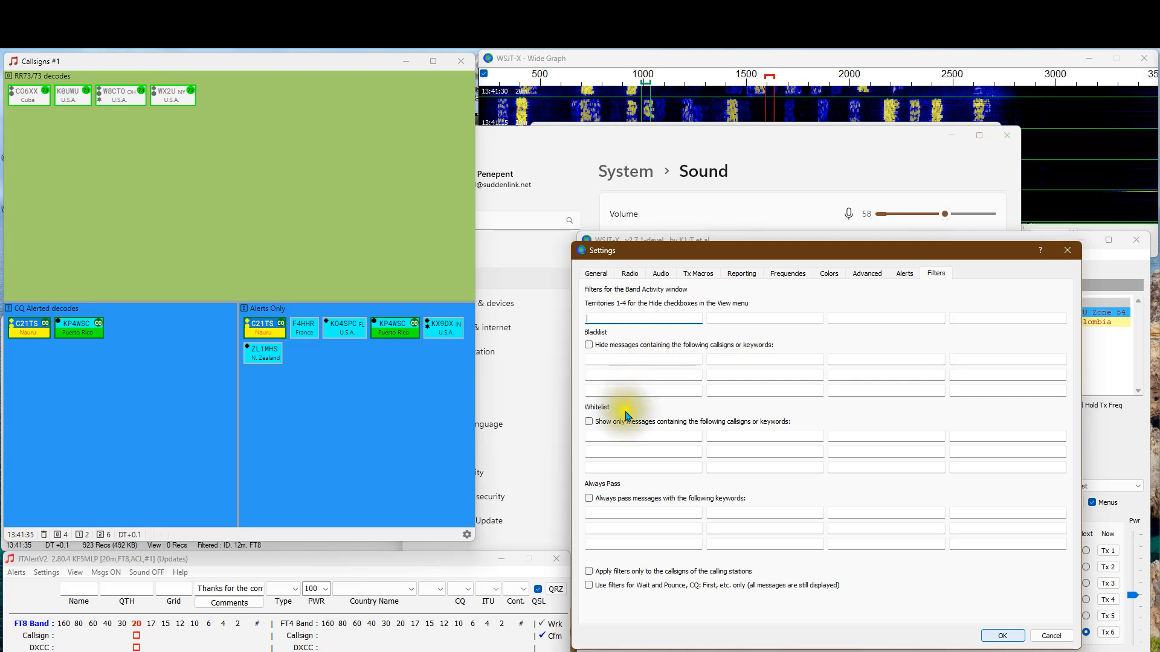
click(1010, 638)
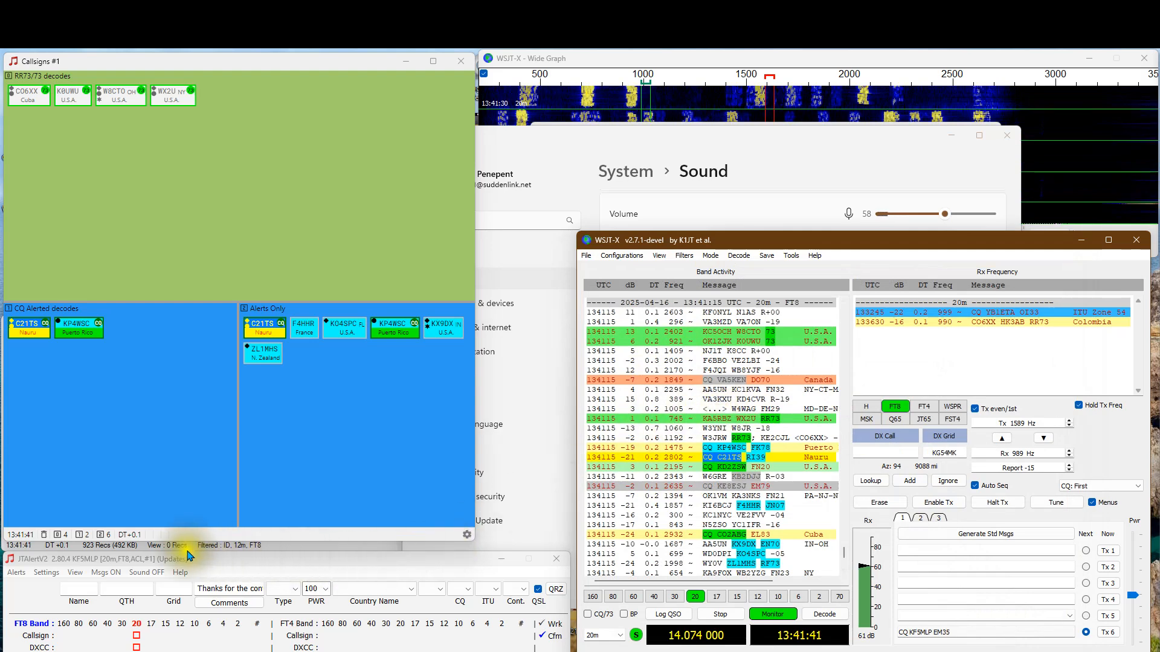
Step: Switch to JTAlert, open its settings, and review the Directed CQ alert and the individual-band options for Wanted US State
click(42, 573)
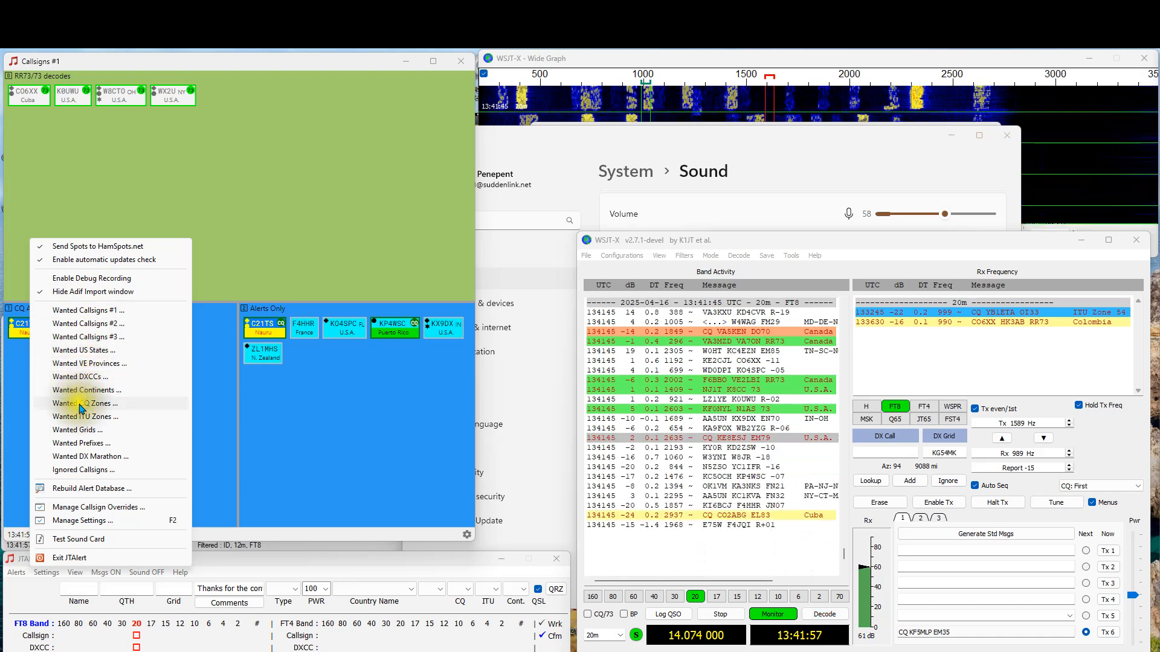
click(74, 471)
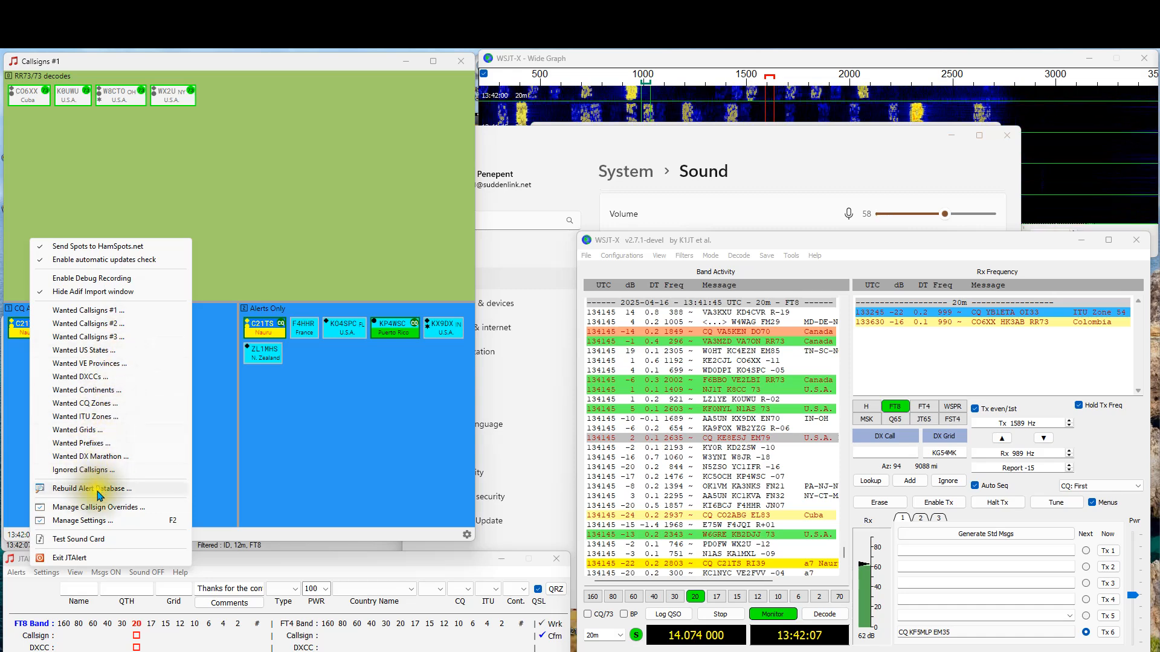
click(94, 523)
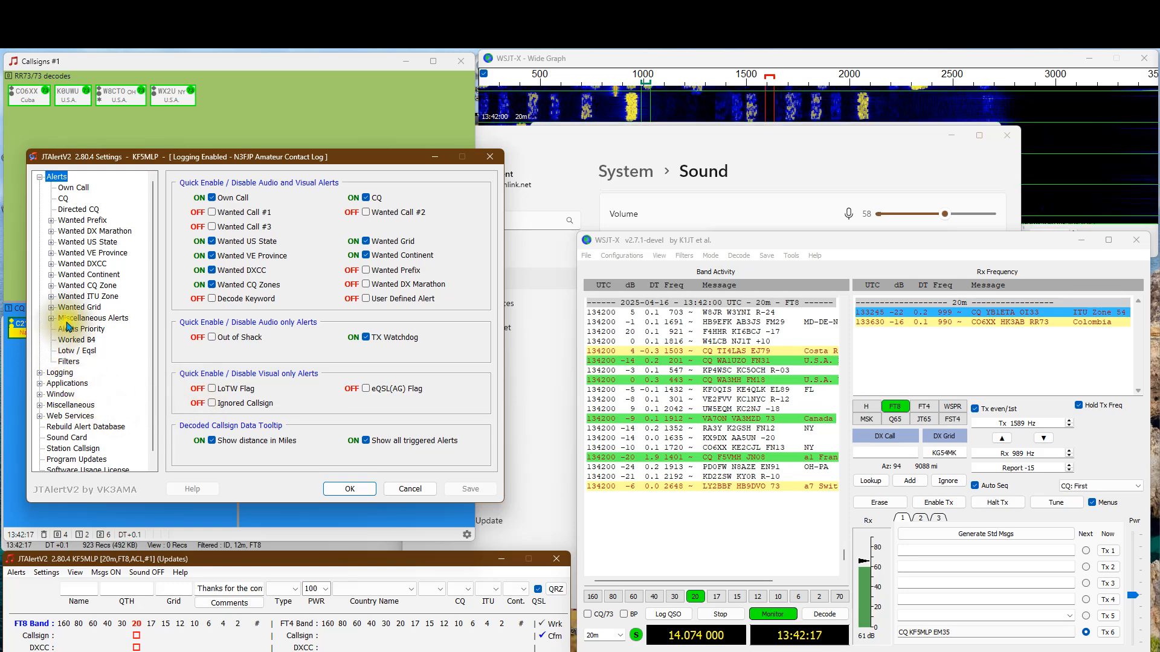
click(73, 212)
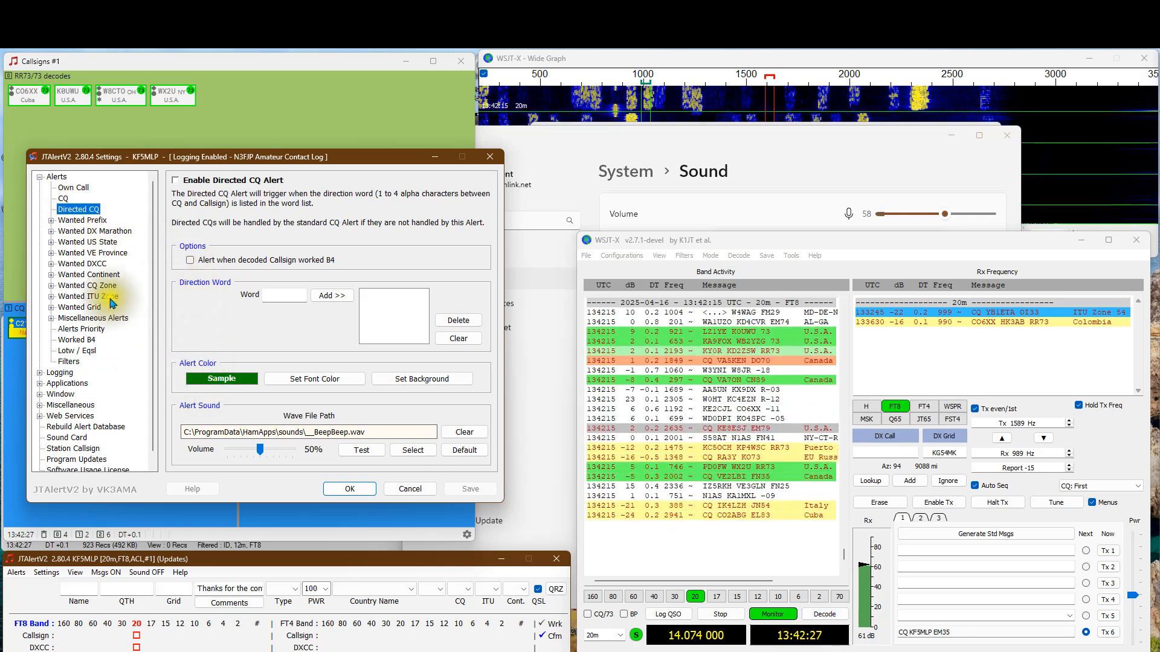
click(52, 242)
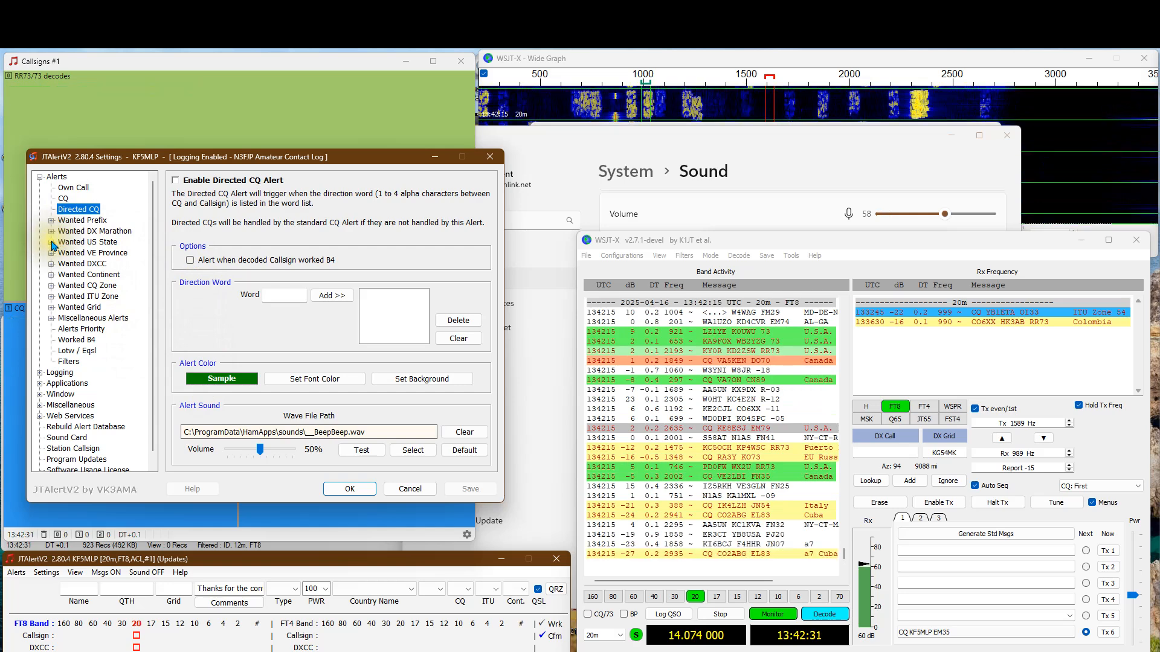
click(77, 253)
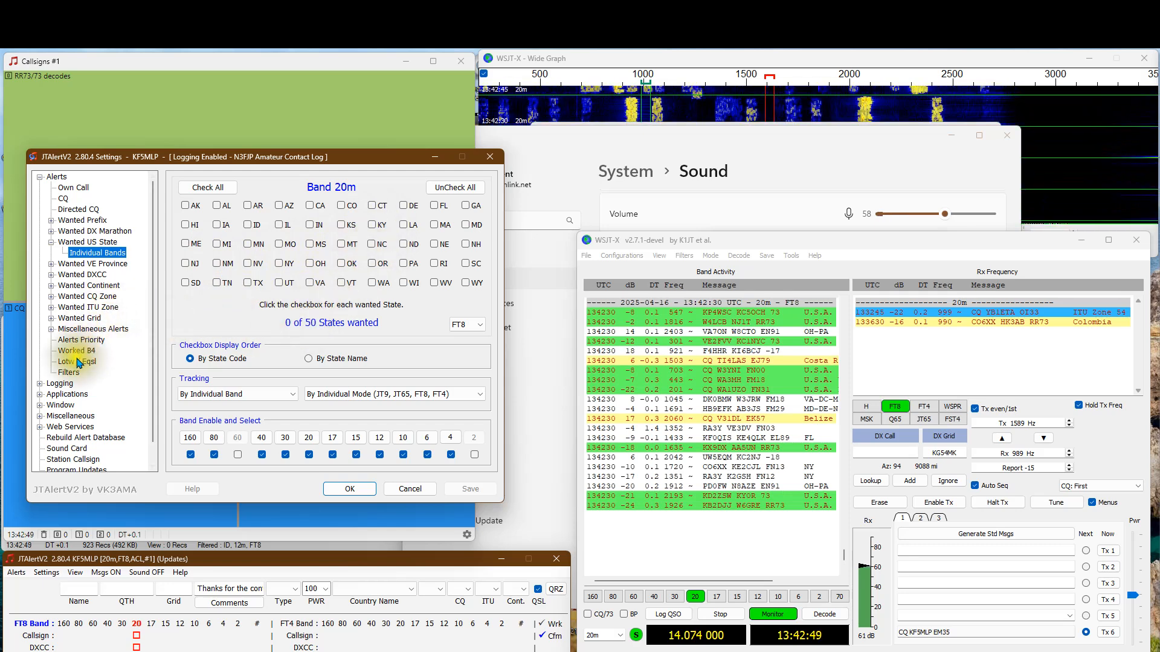
Step: Examine the JTAlert Logging settings, including the Card, eQSL and LoTW confirmations and the general logging options
click(40, 385)
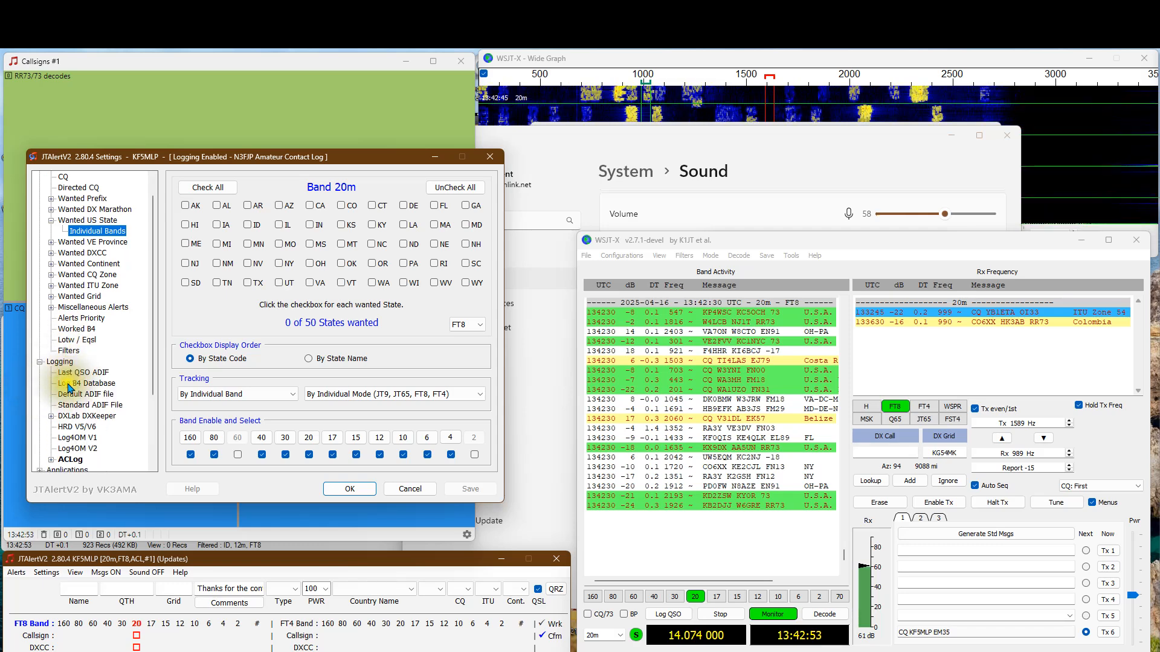
click(60, 362)
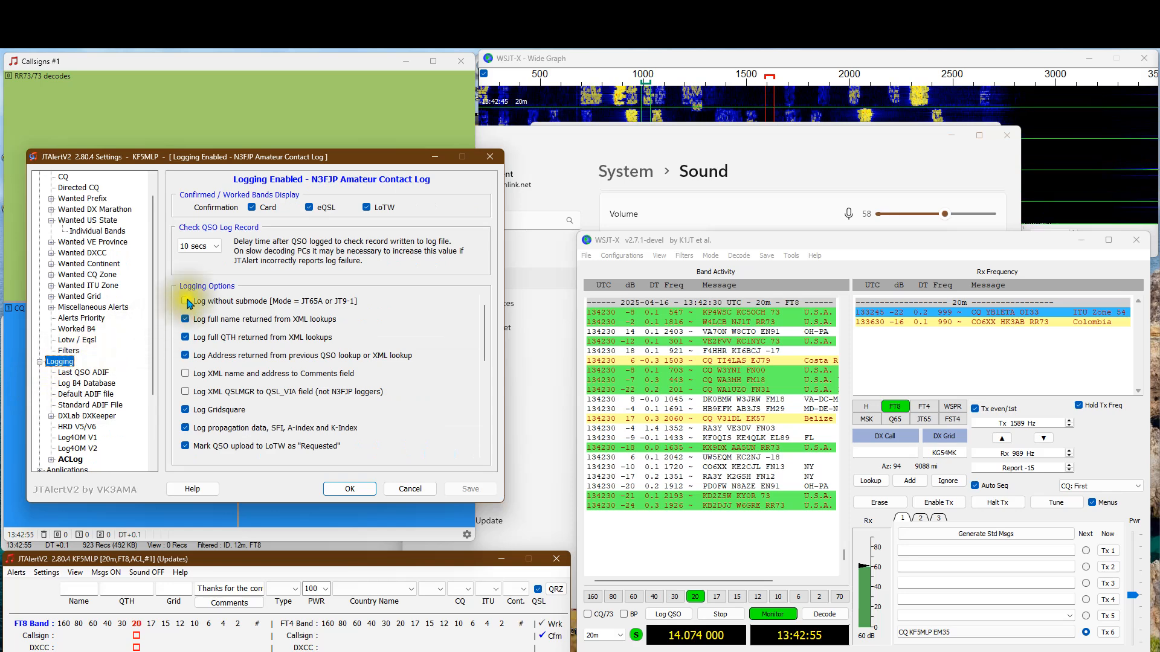
click(263, 214)
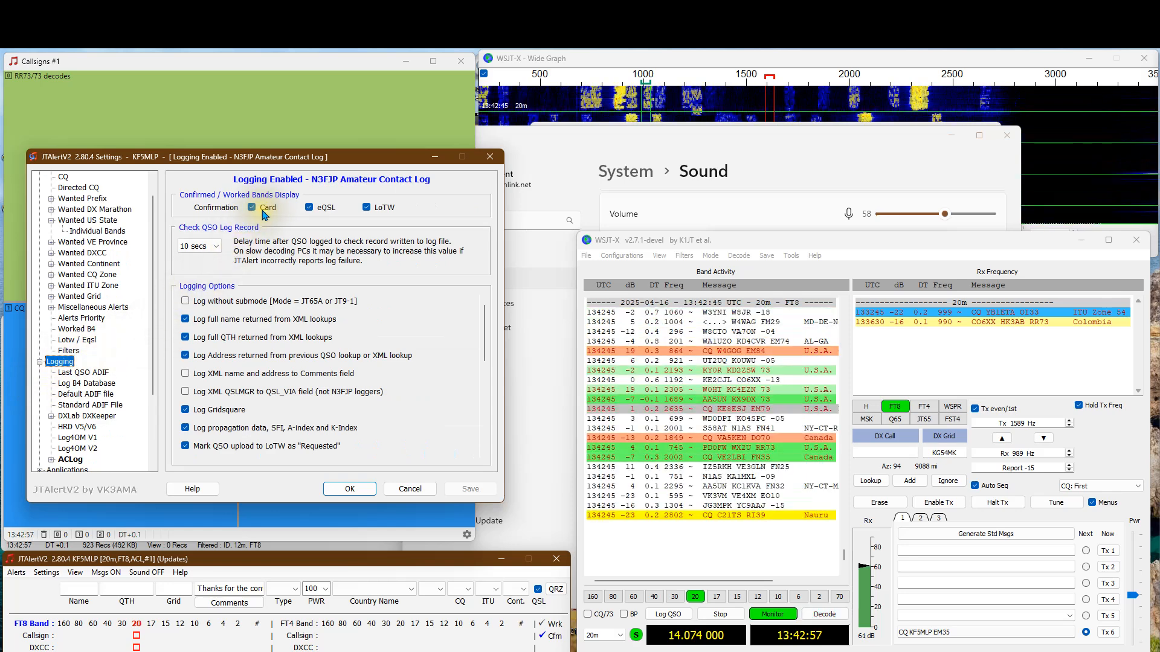
click(332, 217)
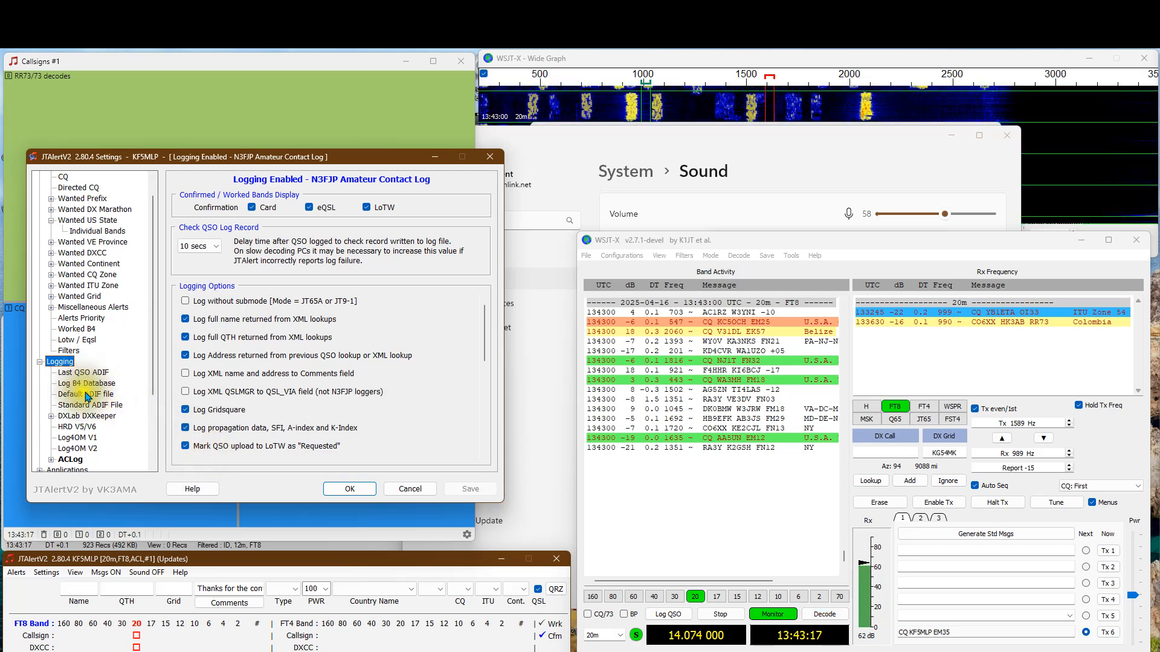
Step: Check the ACLog logging configuration and its Log "Other" fields in JTAlert, and accept the settings
scroll(87, 395, down, 2)
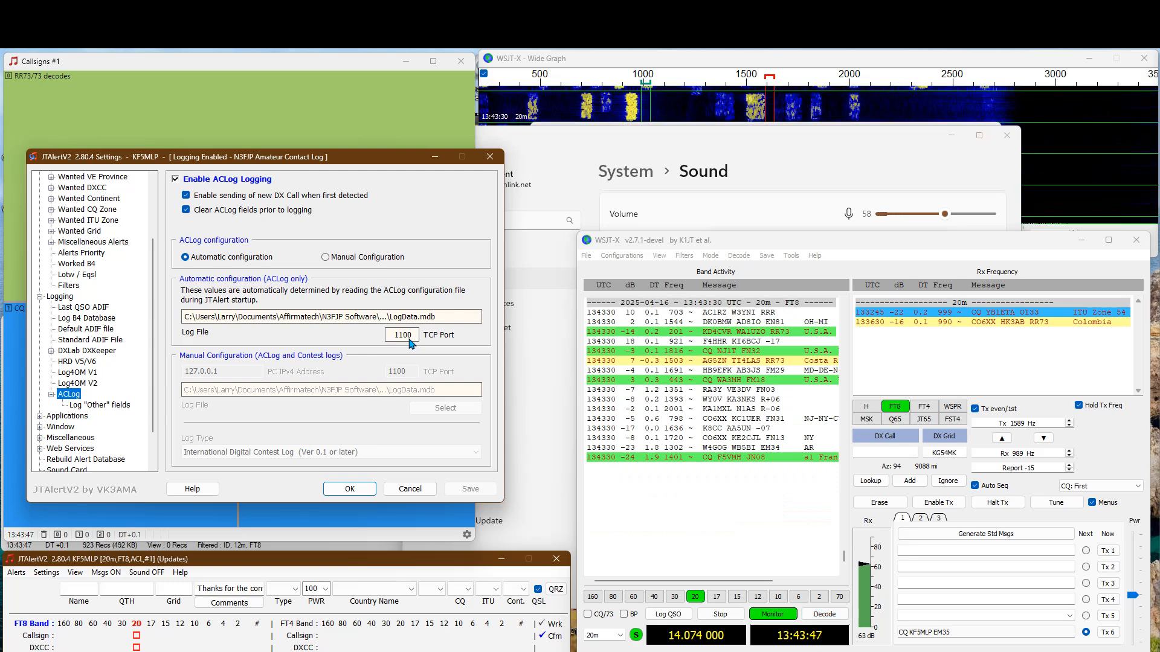
click(90, 406)
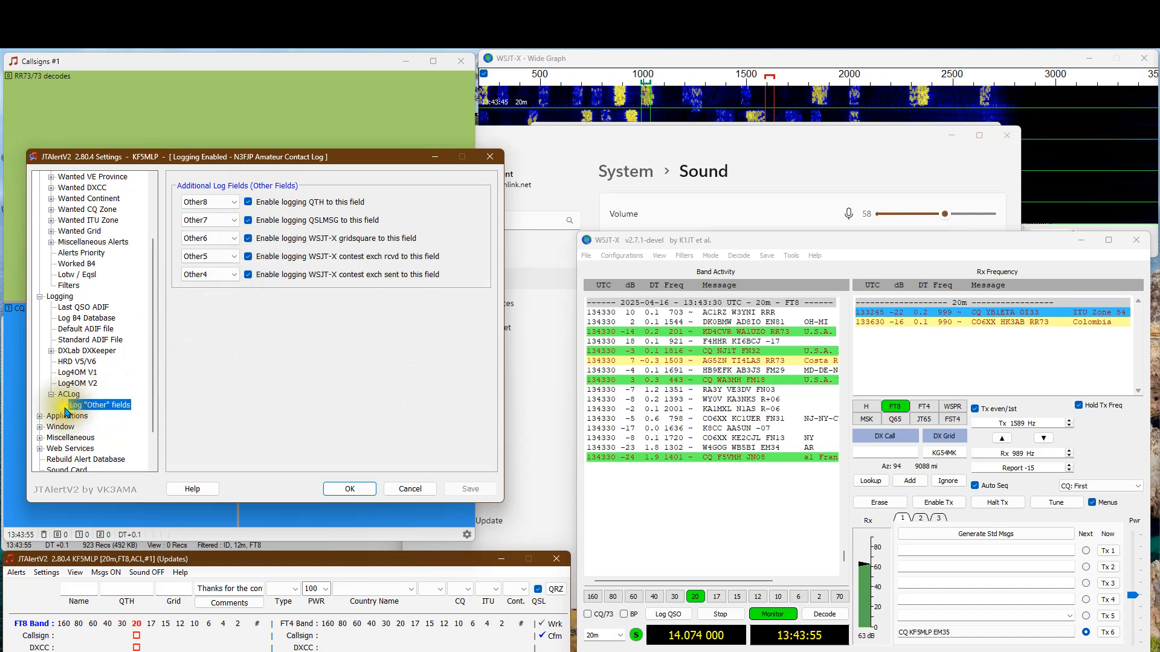
scroll(64, 411, down, 1)
scroll(64, 410, down, 1)
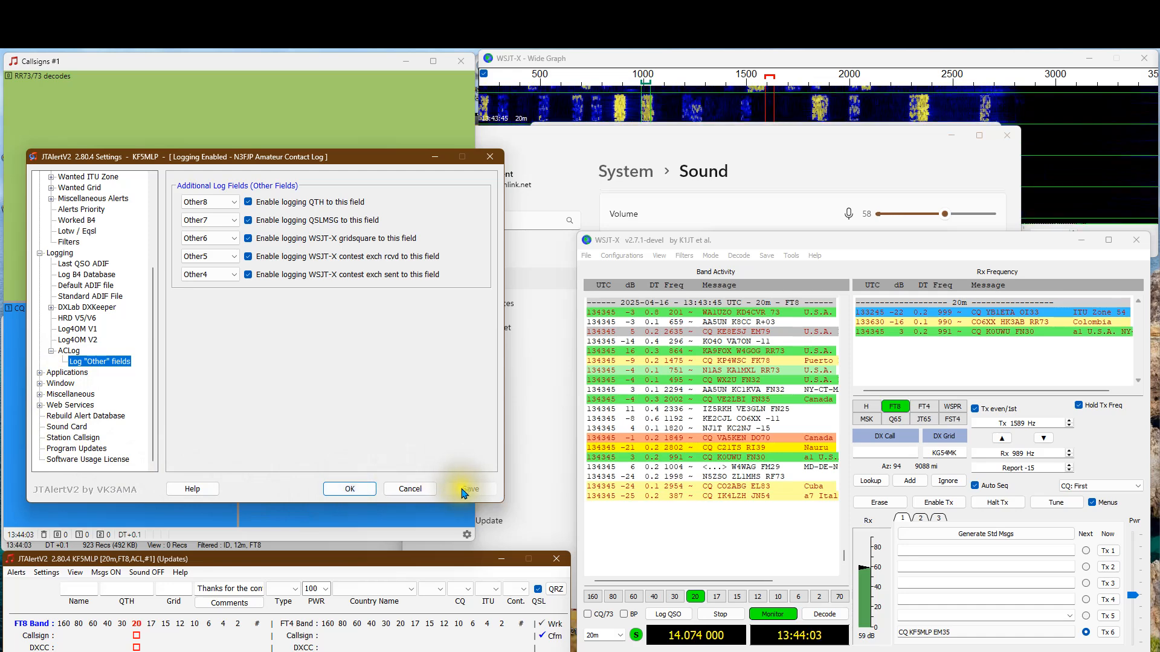
click(357, 492)
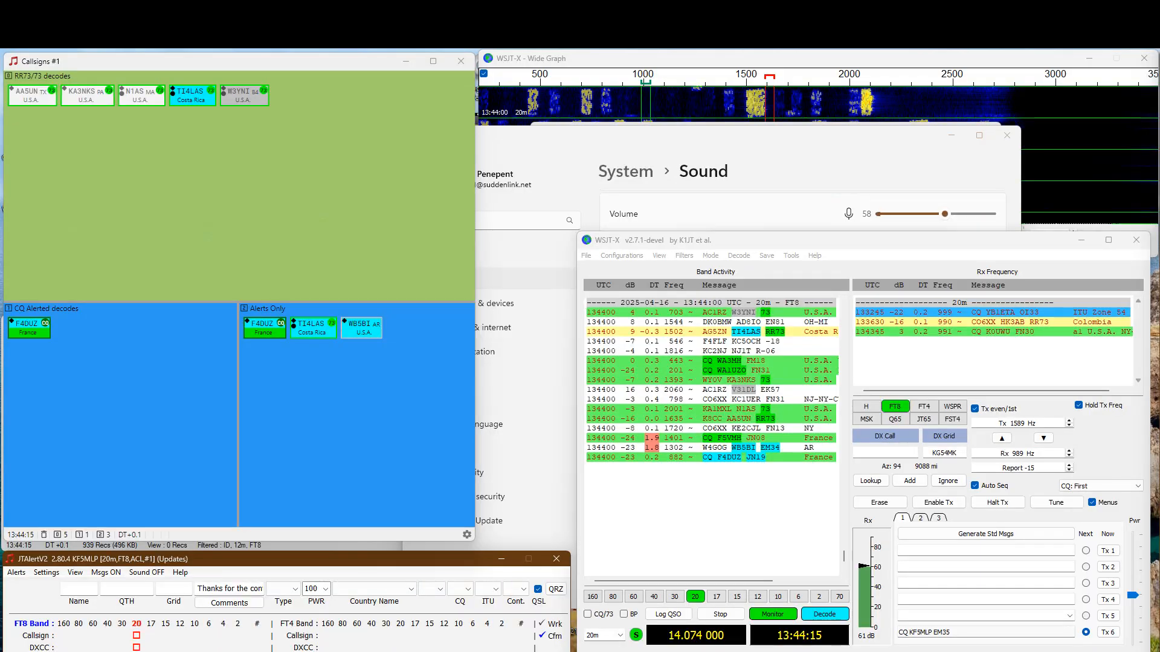
Step: Bring N3FJP's Amateur Contact Log into view, check its API server and WSJT-X interface settings, and move the window away again
drag(1159, 91, 596, 58)
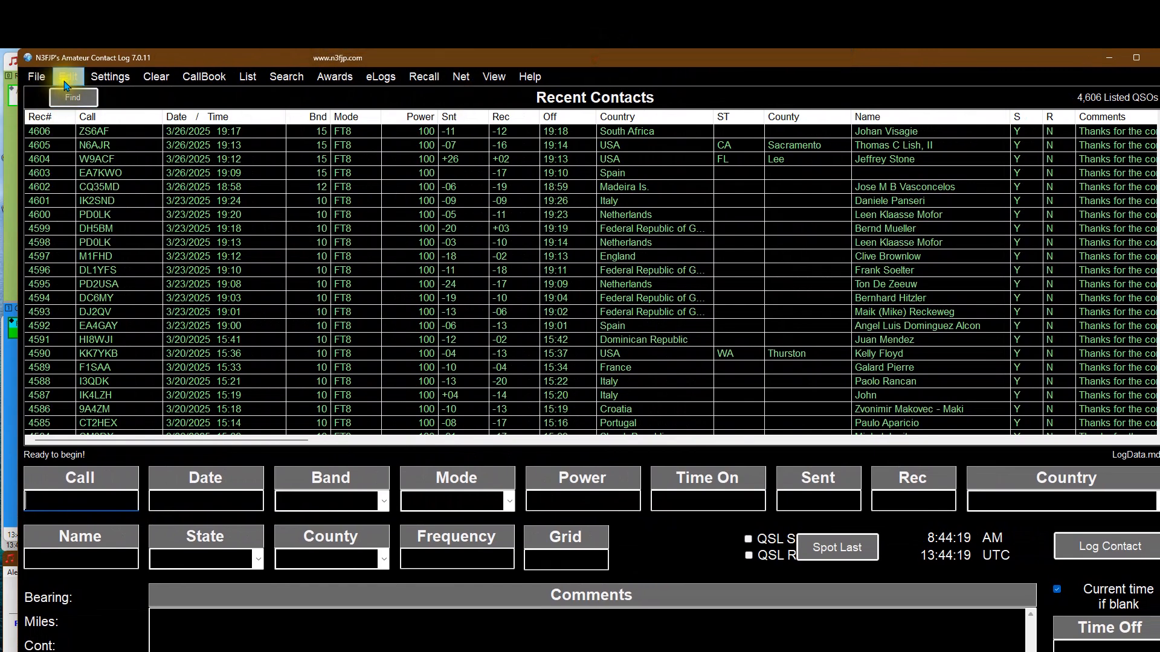
click(110, 77)
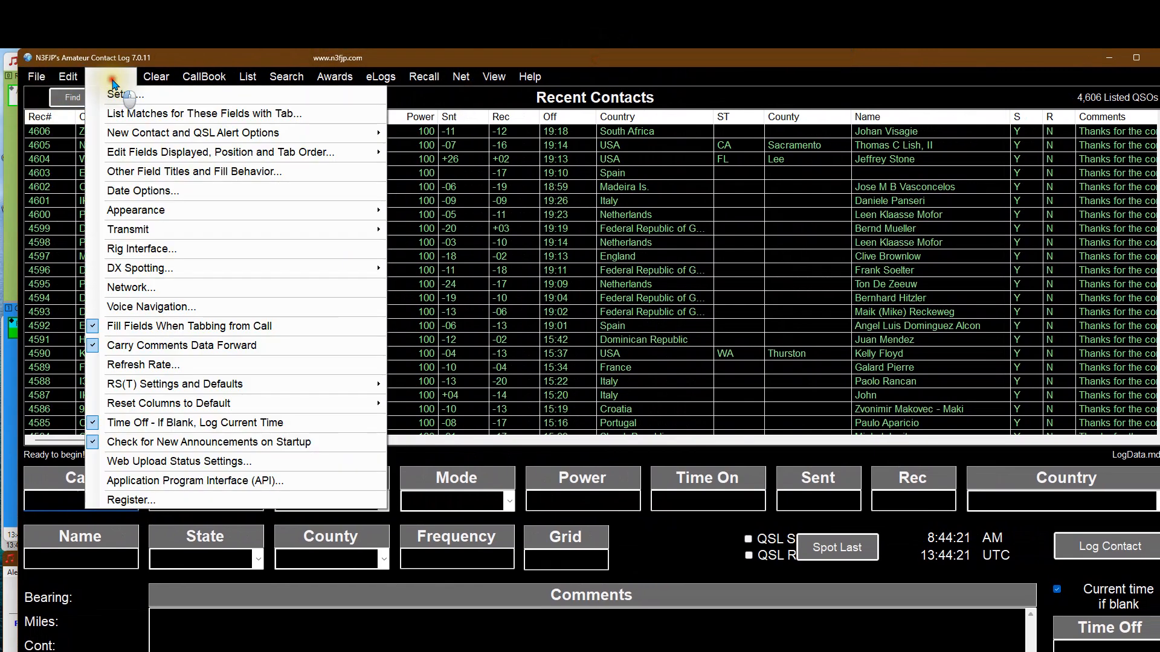
click(157, 481)
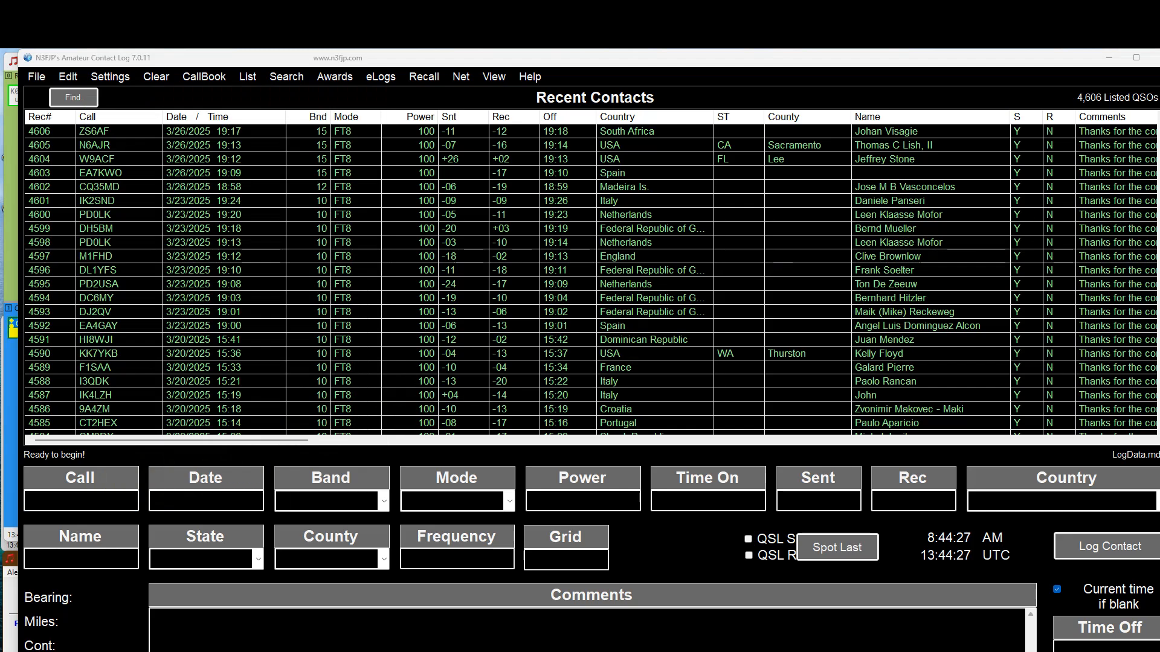
drag(1157, 172, 570, 91)
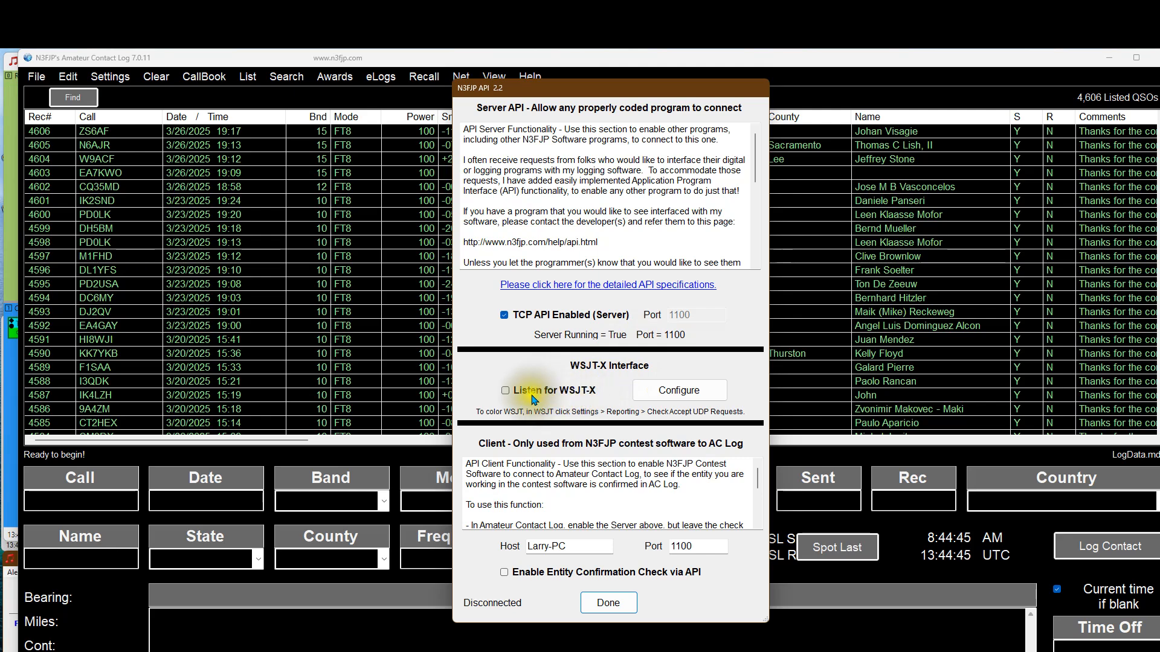
key(alt+Tab)
key(alt+Tab)
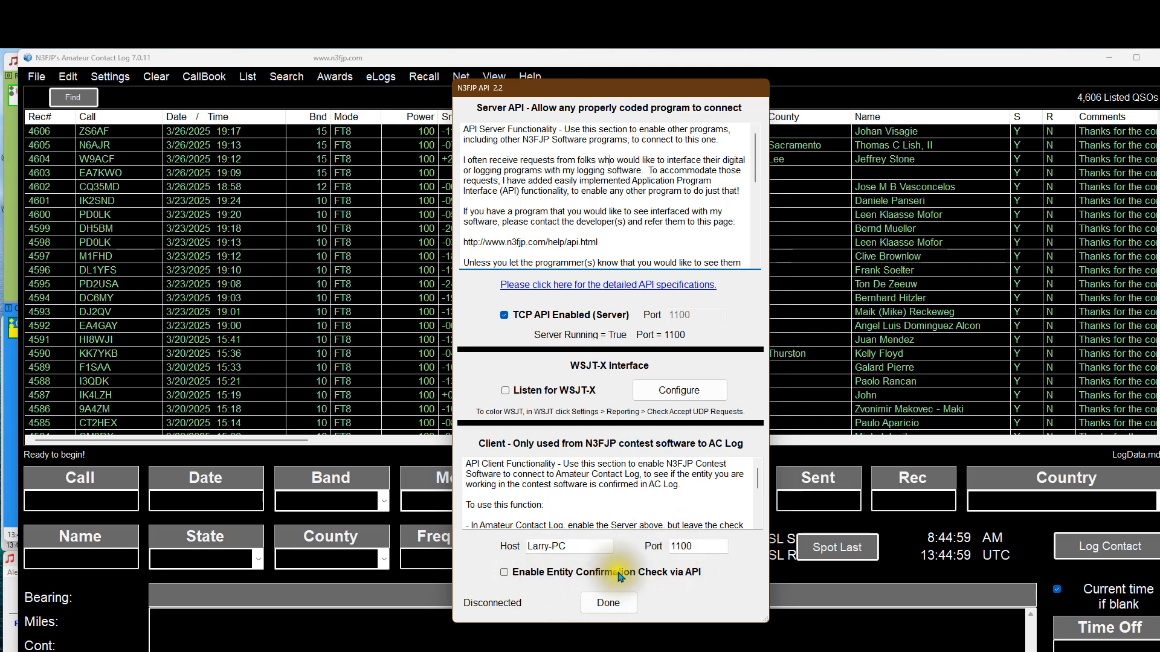
click(608, 603)
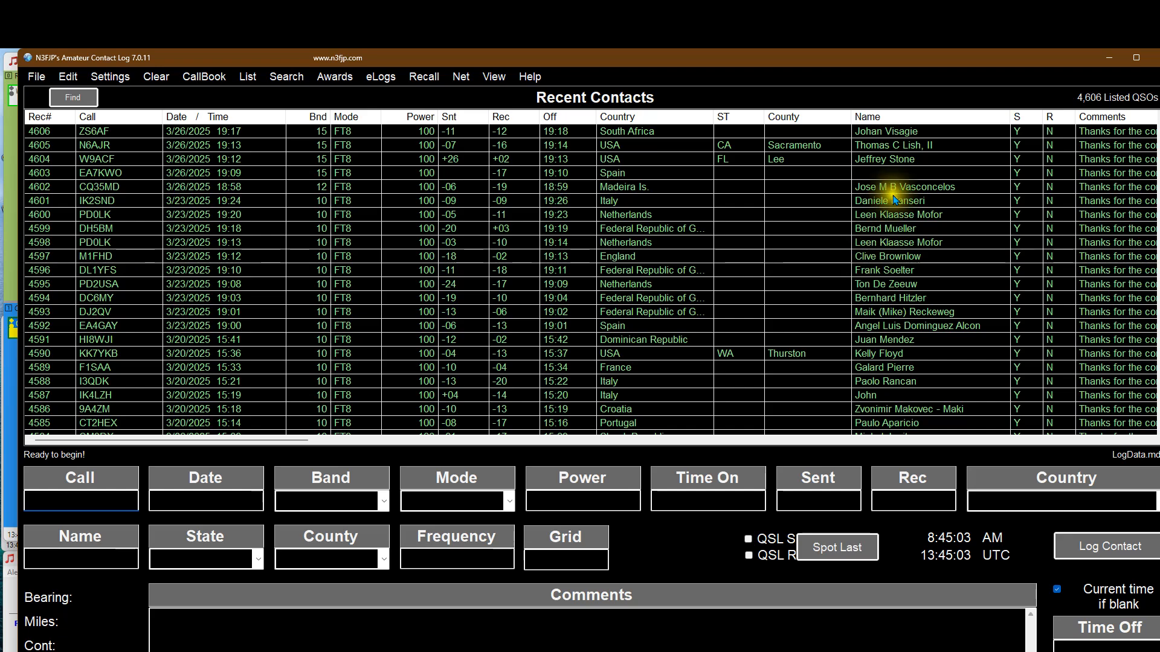
drag(665, 60, 1159, 72)
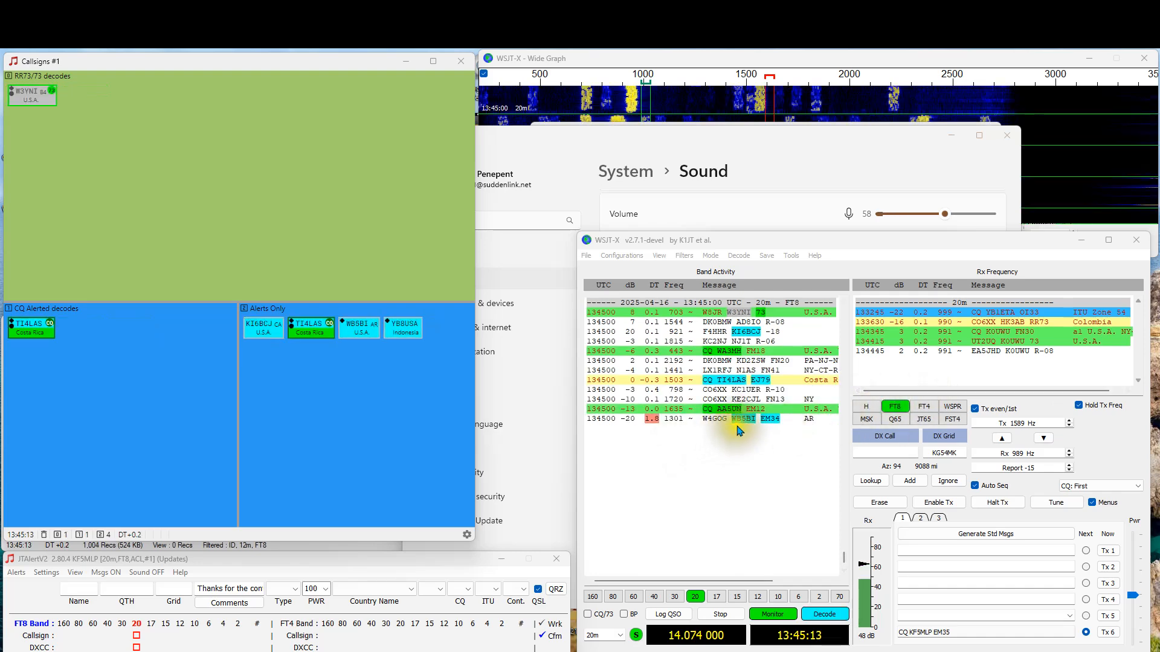
Step: Close the Windows Sound settings and Device Manager windows to uncover the Wide Graph
click(1022, 141)
click(1006, 135)
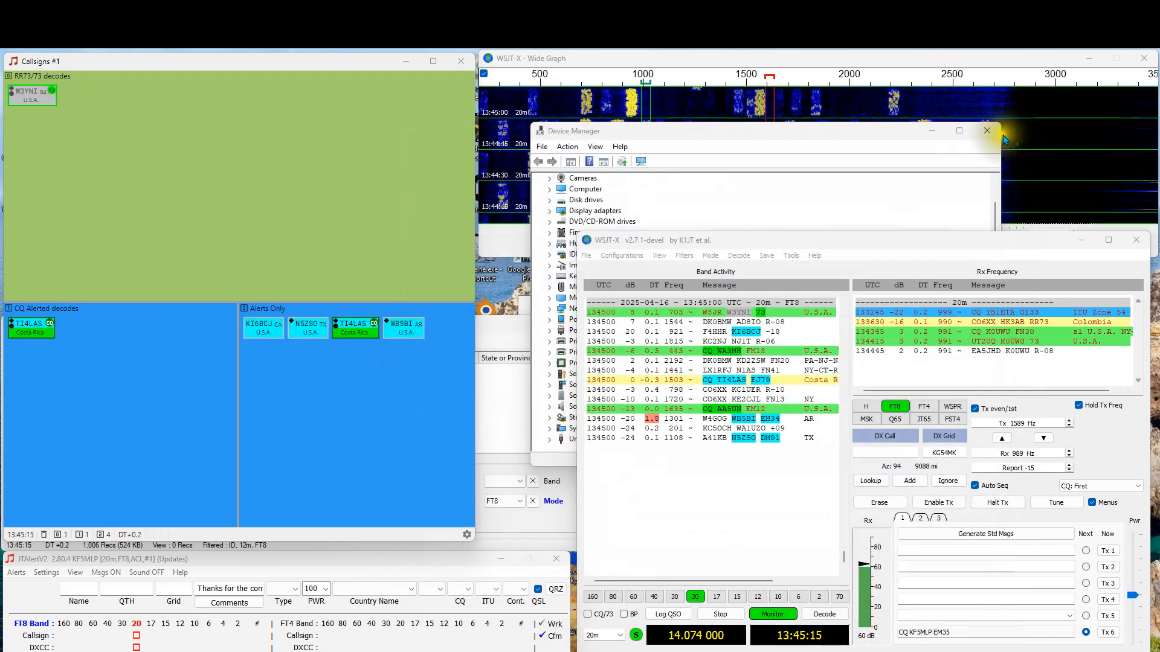
click(977, 140)
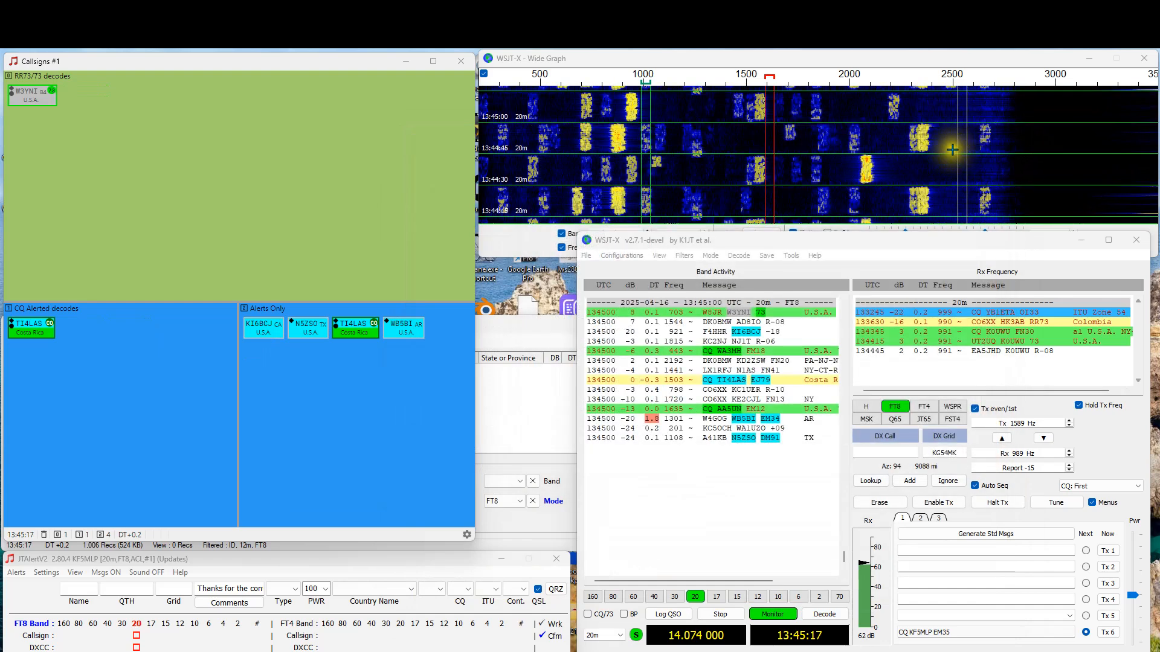